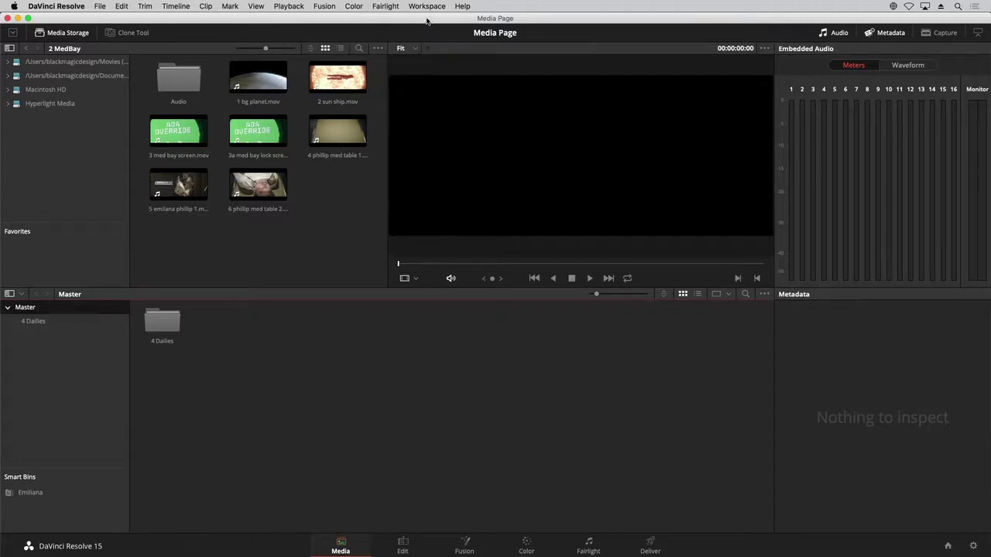
- Reset the interface layout to its default and expand the Hyperlight Media volume in media storage
{"action": "left_click", "coordinate": [427, 7]}
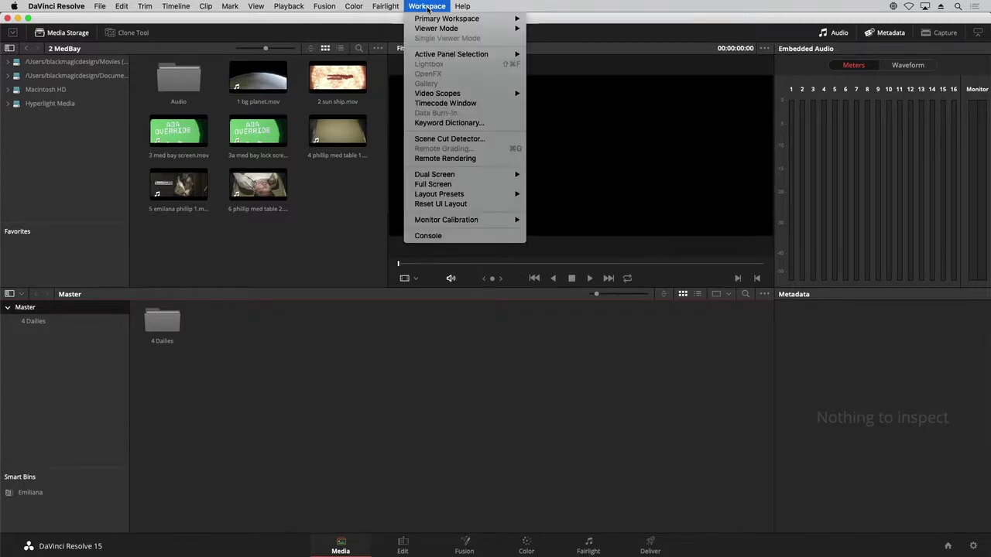
{"action": "left_click", "coordinate": [479, 205]}
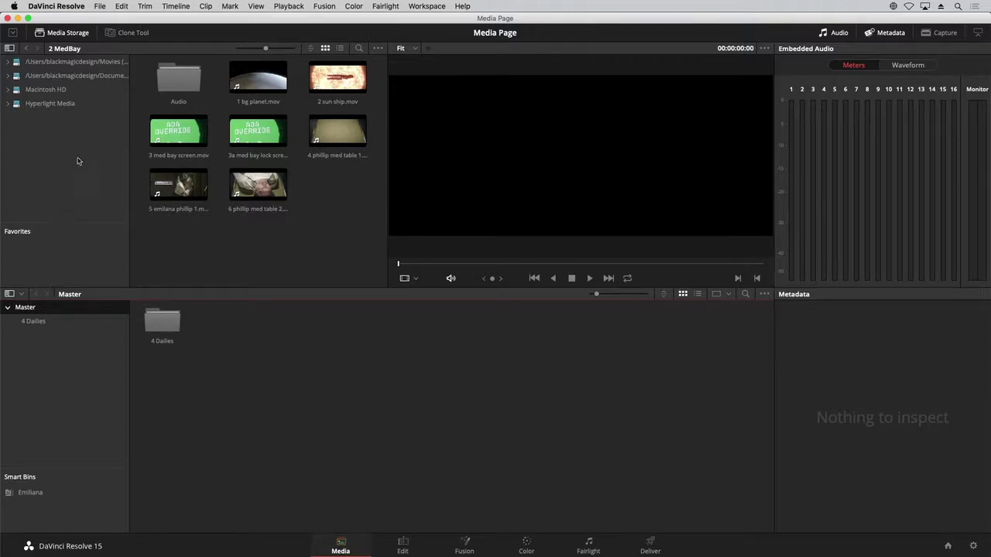
{"action": "left_click", "coordinate": [8, 104]}
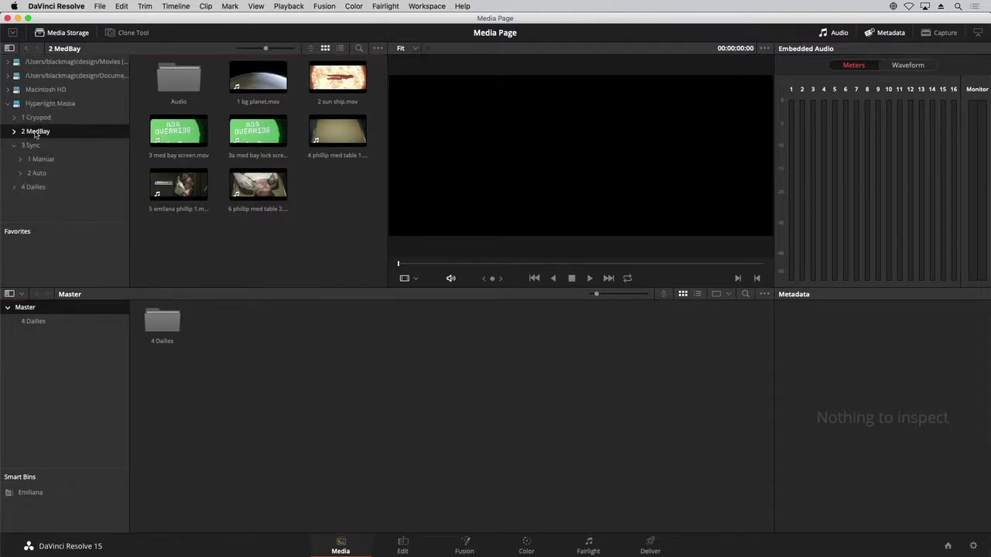
{"action": "left_click", "coordinate": [153, 207]}
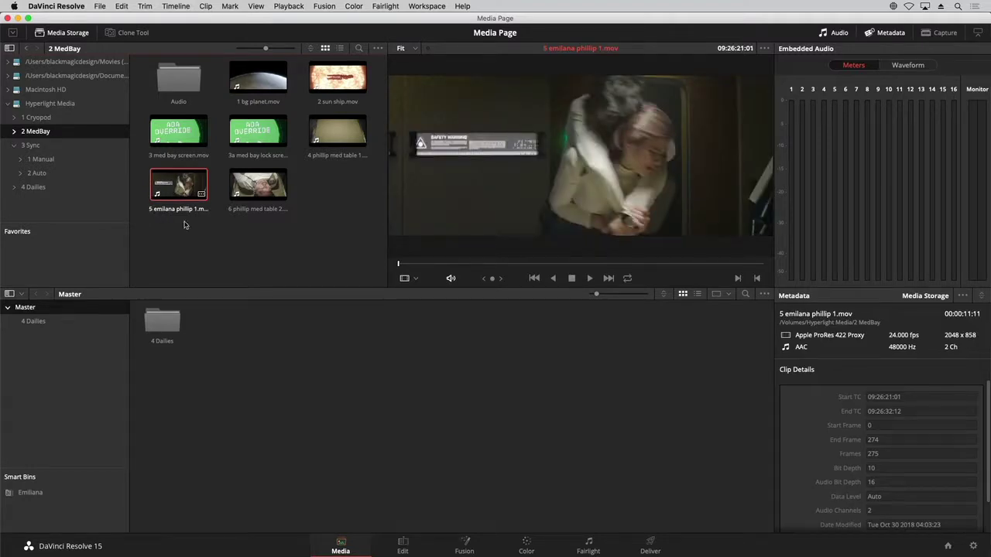
{"action": "left_click", "coordinate": [588, 279]}
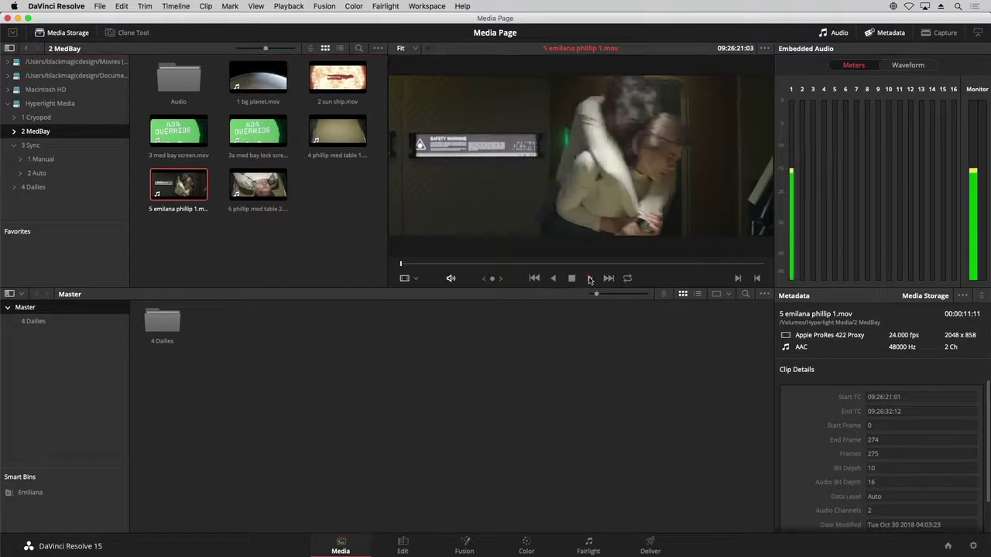
{"action": "left_click", "coordinate": [572, 279]}
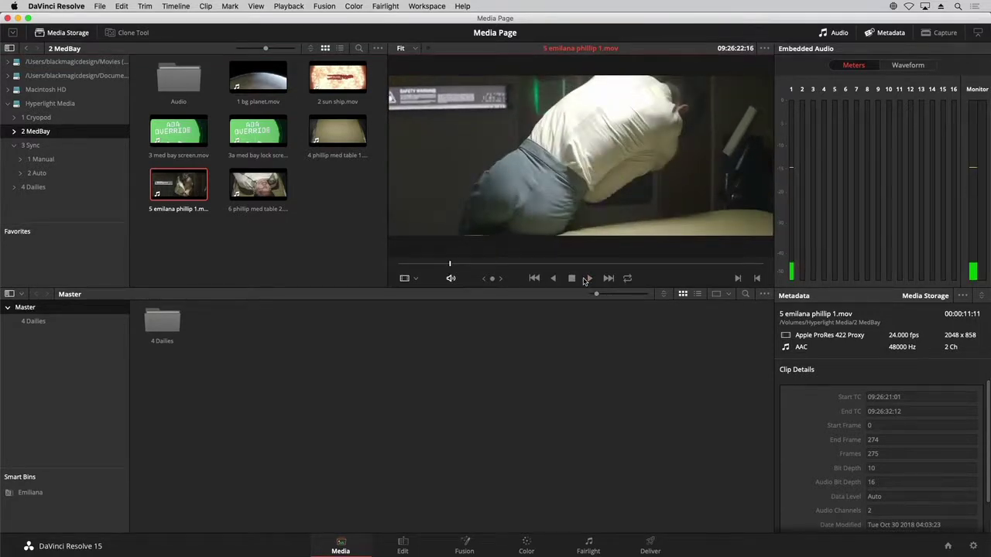
{"action": "left_click", "coordinate": [588, 279]}
{"action": "left_click", "coordinate": [587, 279]}
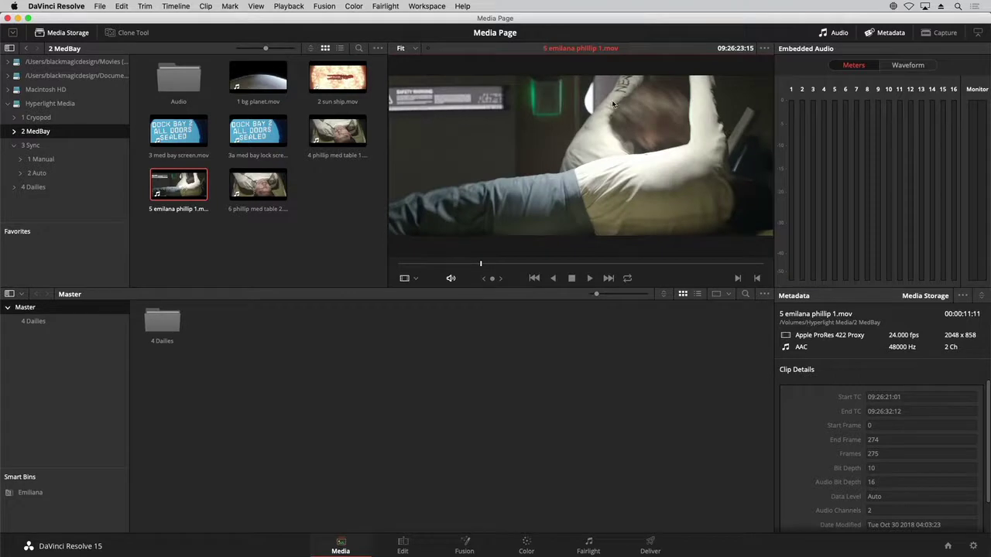
- Toggle Live Media Preview for the viewer, and play more of the clip to check its audio on the meters
{"action": "left_click", "coordinate": [764, 49]}
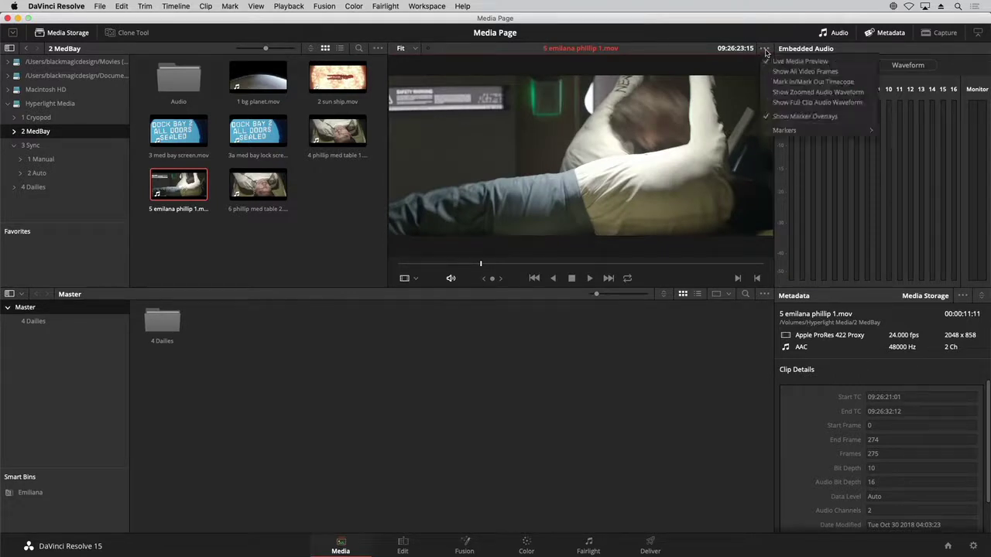
{"action": "left_click", "coordinate": [772, 65]}
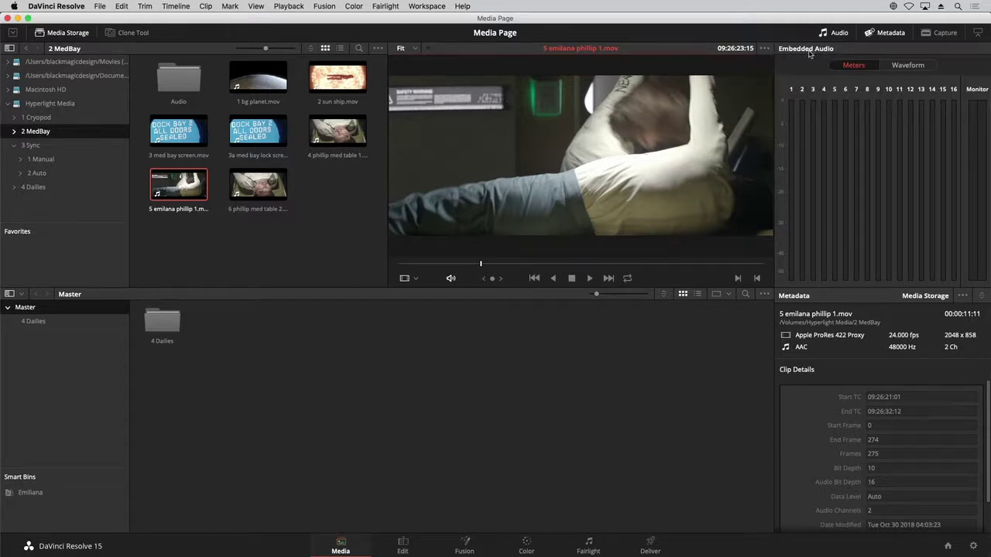
{"action": "key", "text": "space"}
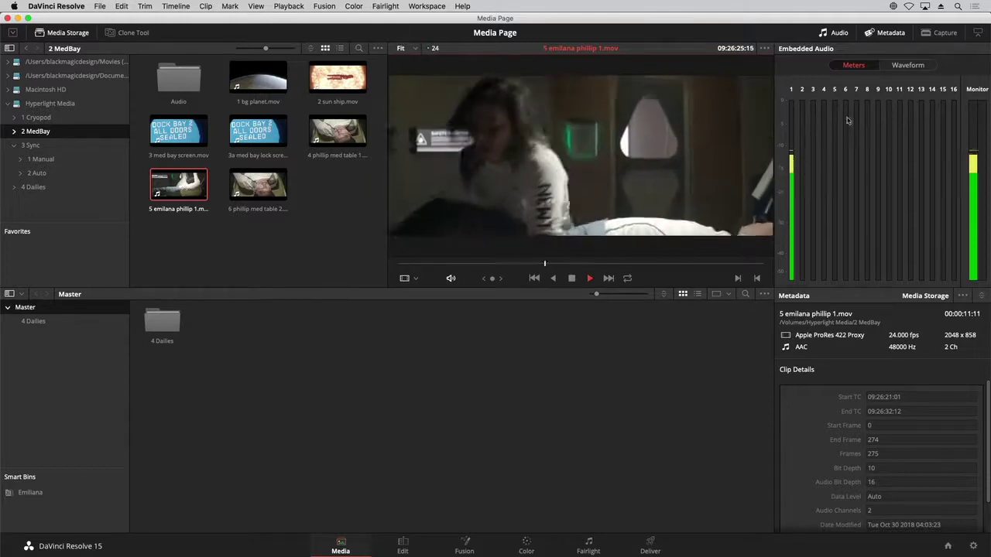
{"action": "left_click", "coordinate": [572, 278]}
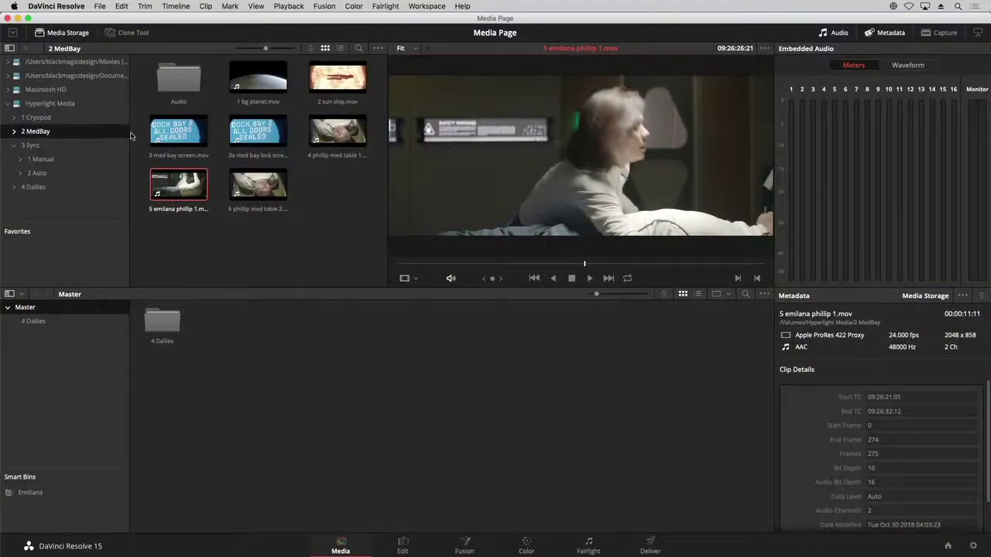
- Import all the clips from the 1 Cryopod storage folder into the media pool's Master bin
{"action": "left_click", "coordinate": [135, 140]}
{"action": "left_click_drag", "start_coordinate": [139, 149], "coordinate": [263, 211]}
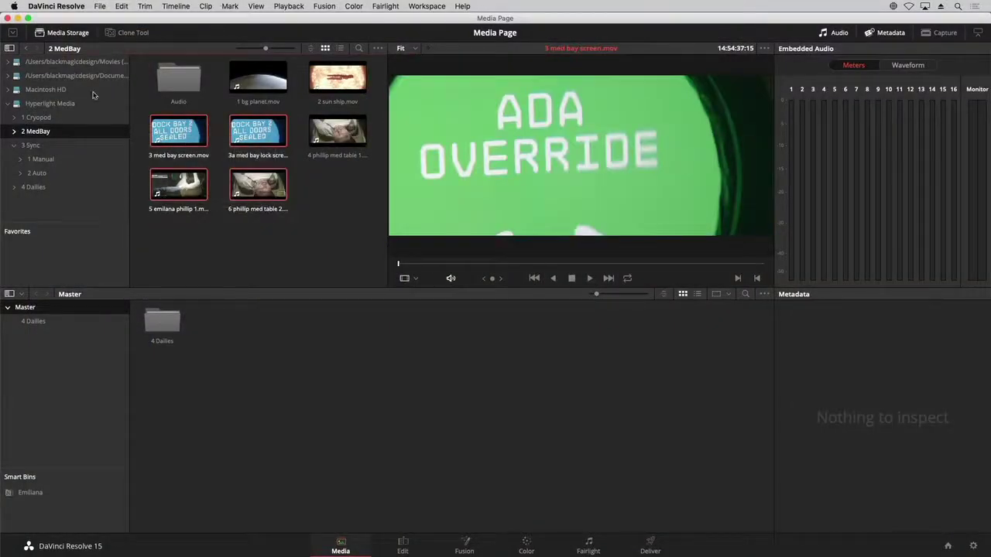
{"action": "left_click", "coordinate": [36, 118]}
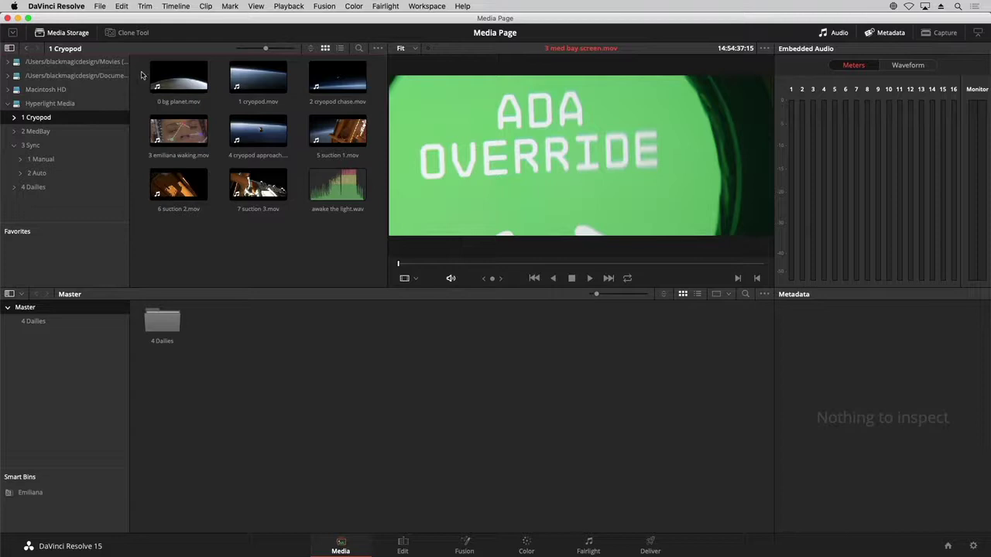
{"action": "left_click_drag", "start_coordinate": [141, 72], "coordinate": [346, 199]}
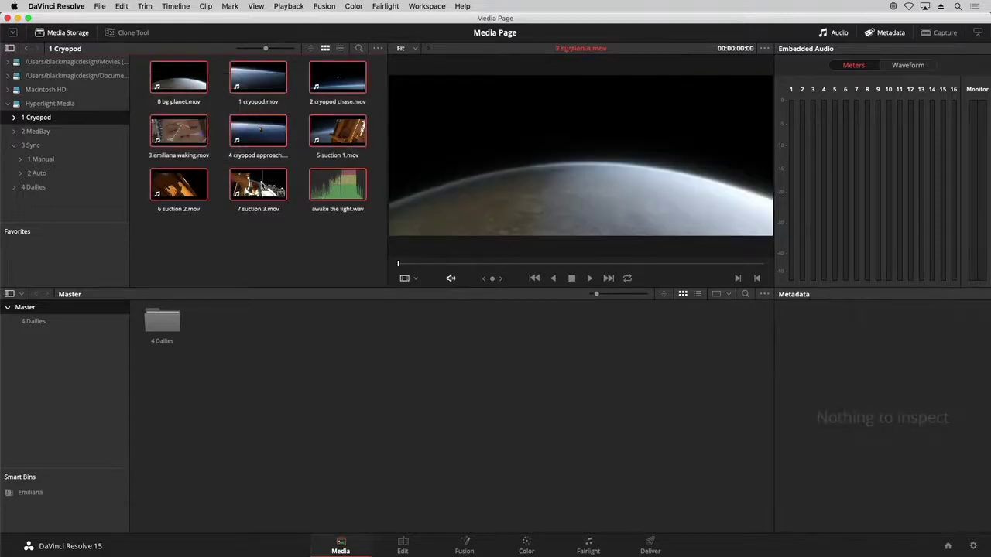
{"action": "left_click_drag", "start_coordinate": [263, 190], "coordinate": [267, 341]}
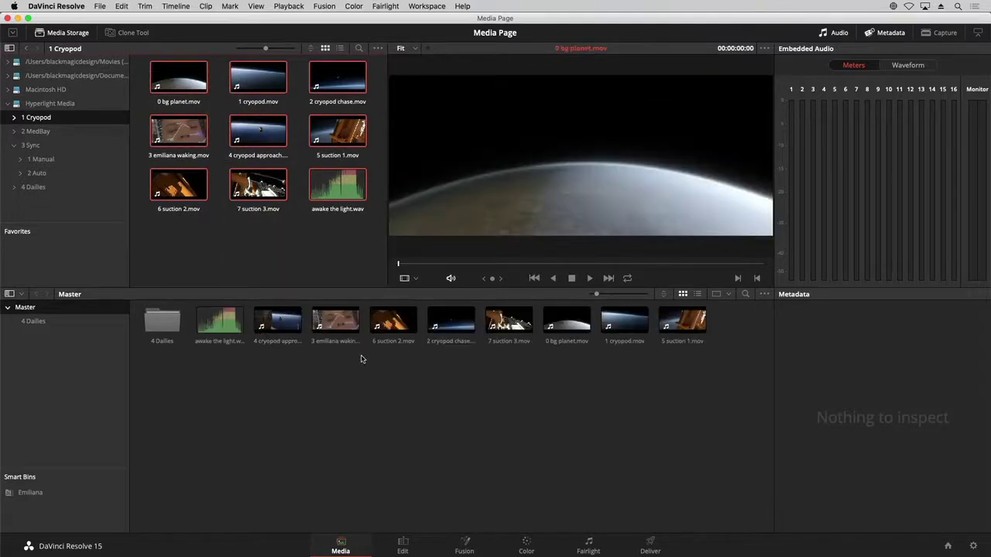
- Add a new bin named 1 Cryopod under Master in the media pool
{"action": "right_click", "coordinate": [324, 363]}
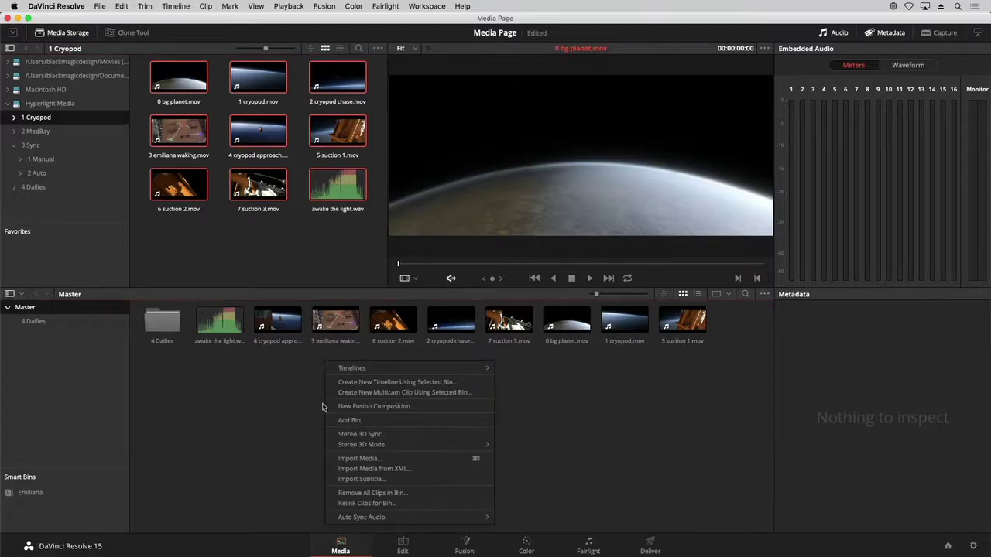
{"action": "left_click", "coordinate": [337, 422]}
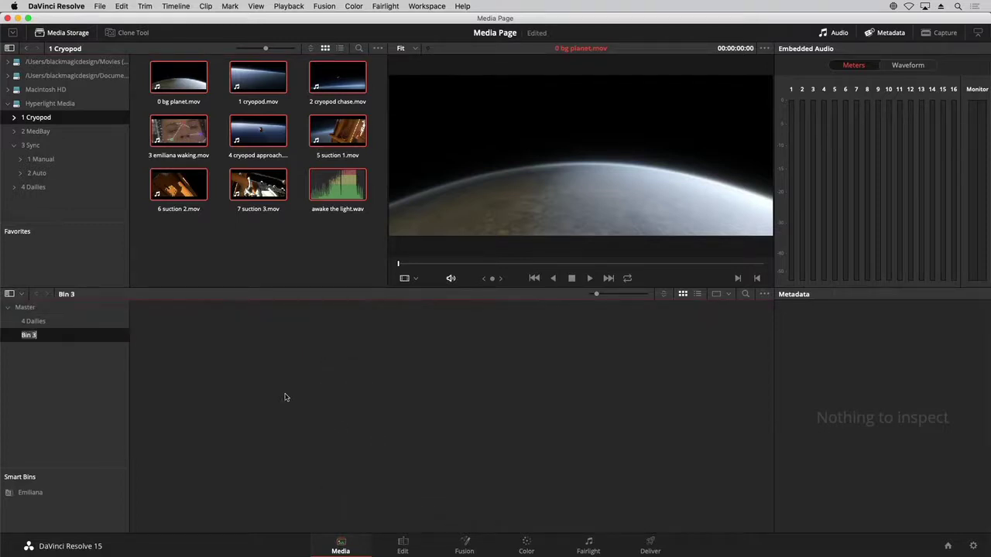
{"action": "type", "text": "1 Cryopod"}
{"action": "key", "text": "Return"}
- Move all the loose imported clips from the Master bin into the 1 Cryopod bin
{"action": "left_click", "coordinate": [77, 310]}
{"action": "left_click_drag", "start_coordinate": [258, 377], "coordinate": [763, 318]}
{"action": "left_click_drag", "start_coordinate": [346, 320], "coordinate": [219, 323]}
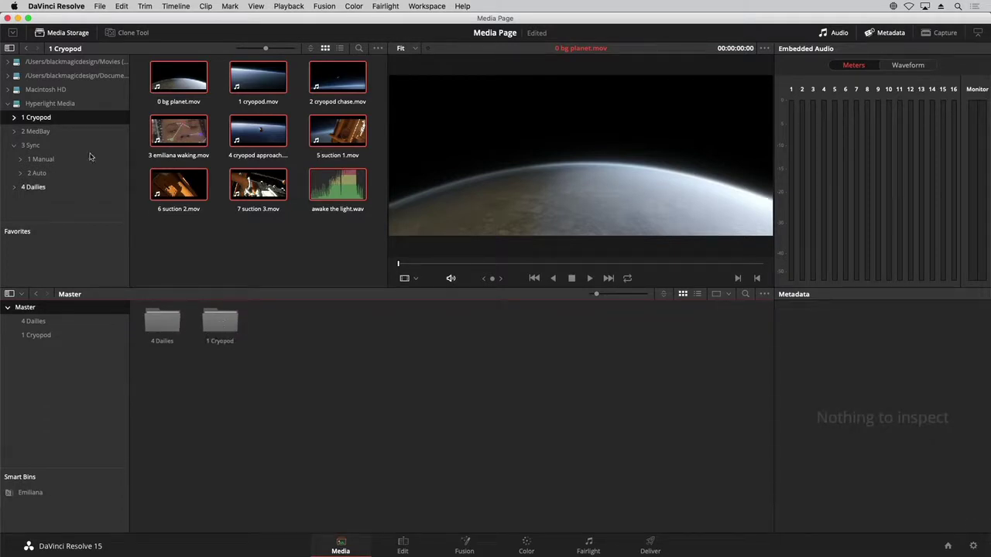
- Import the 2 MedBay storage folder as a bin with its Audio sub-bin, and look through both bins' contents
{"action": "left_click", "coordinate": [35, 132]}
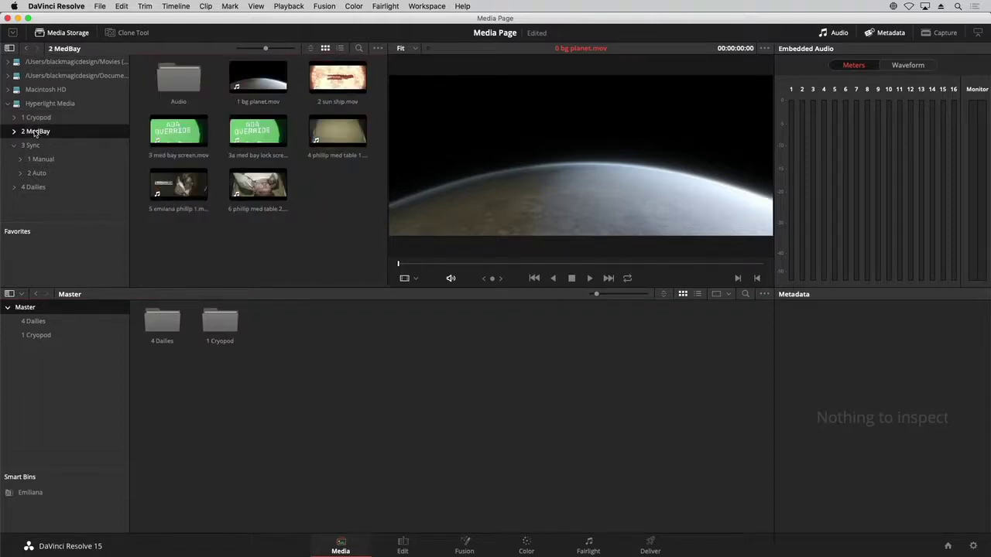
{"action": "left_click_drag", "start_coordinate": [35, 133], "coordinate": [53, 361]}
{"action": "left_click", "coordinate": [54, 363]}
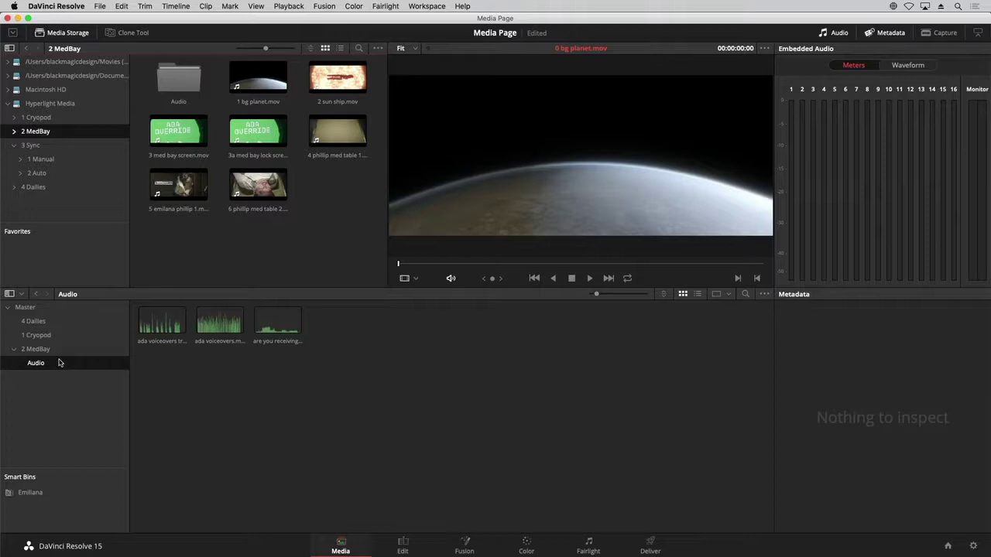
{"action": "left_click", "coordinate": [48, 350]}
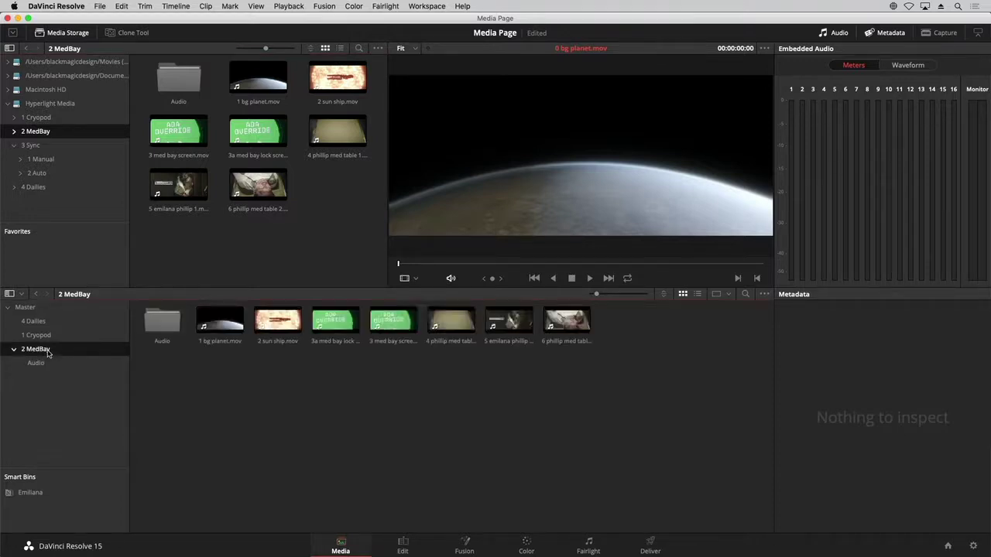
{"action": "left_click", "coordinate": [47, 361]}
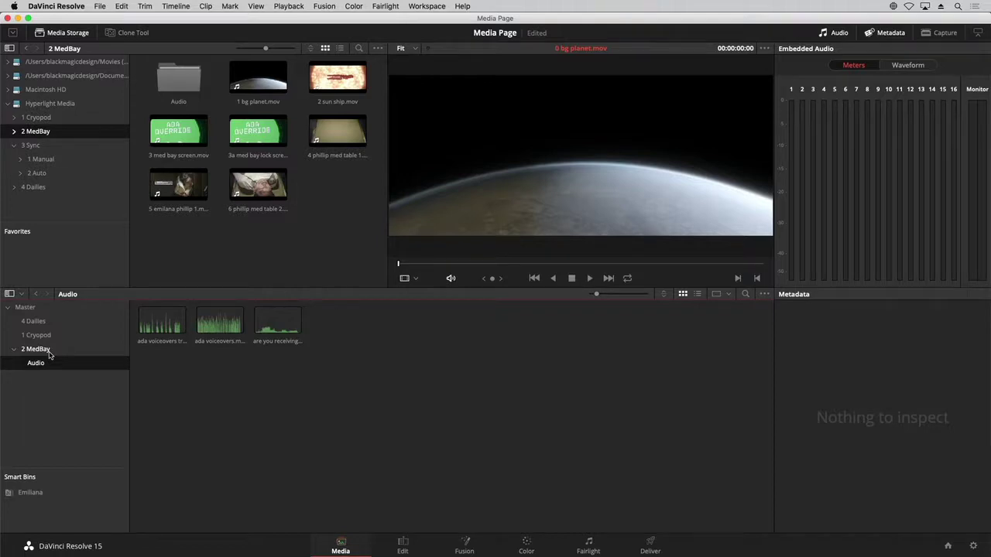
- Switch to Finder, check the subfolders of 3 Sync, and import the 3 Sync folder into the media pool's bin list
{"action": "key", "text": "super+Tab"}
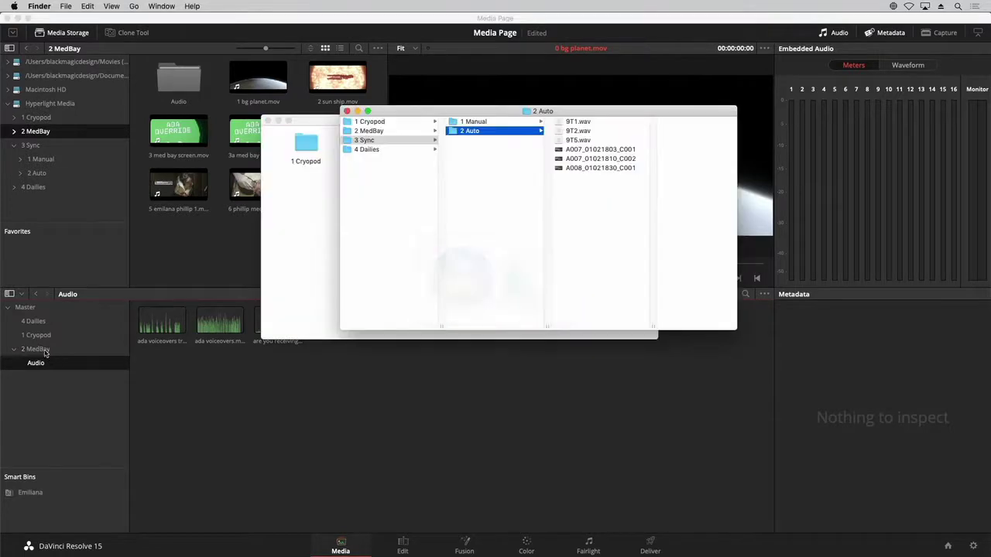
{"action": "left_click", "coordinate": [411, 190]}
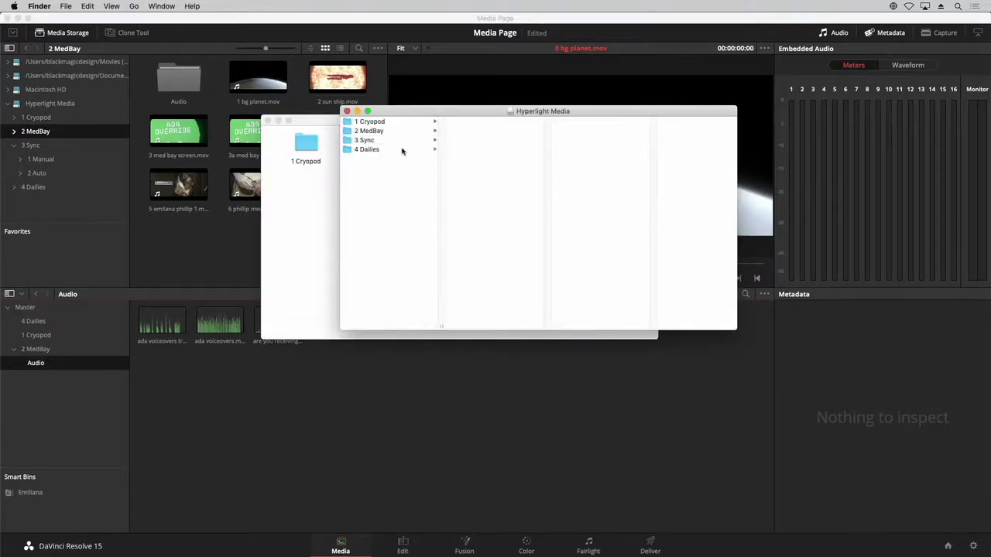
{"action": "left_click", "coordinate": [366, 142]}
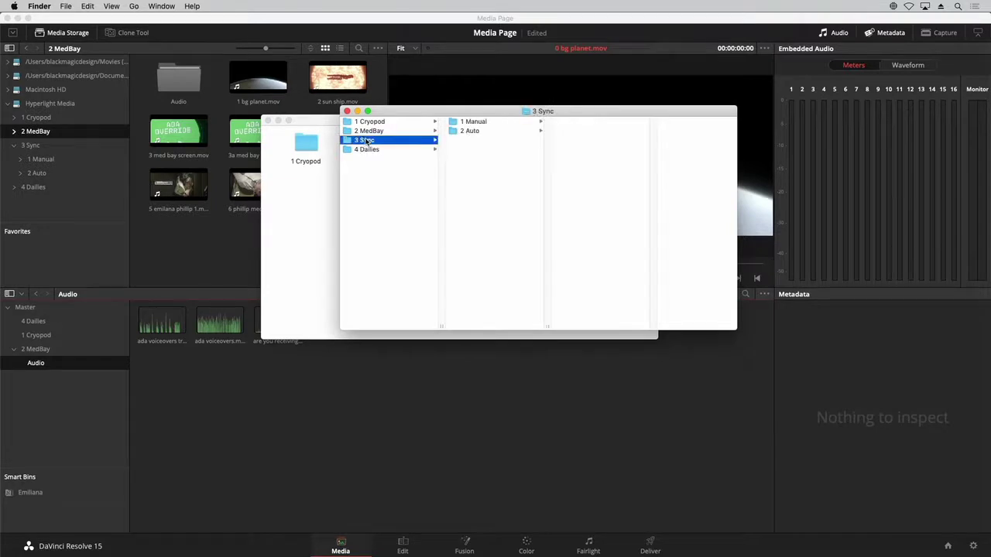
{"action": "left_click", "coordinate": [471, 124]}
{"action": "left_click", "coordinate": [474, 132]}
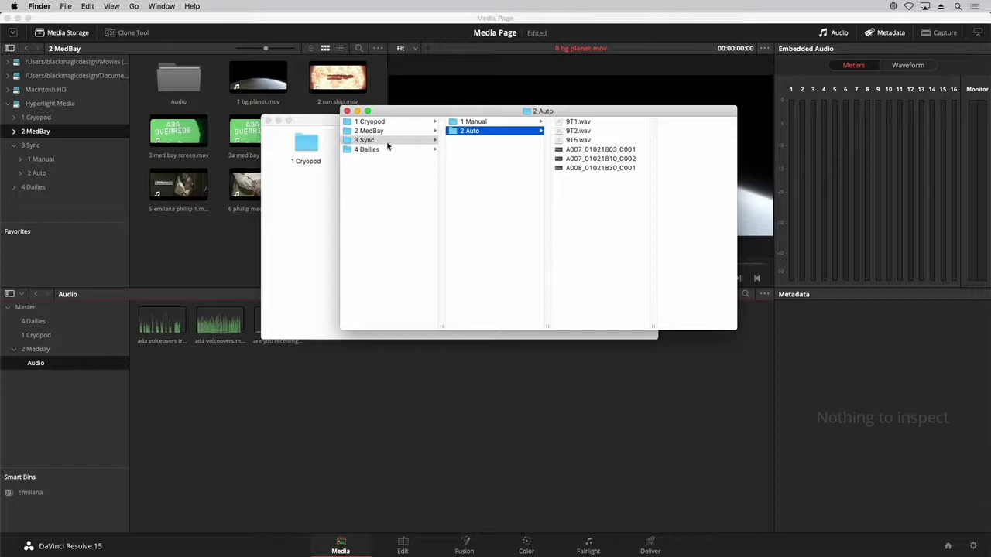
{"action": "left_click_drag", "start_coordinate": [347, 140], "coordinate": [60, 415]}
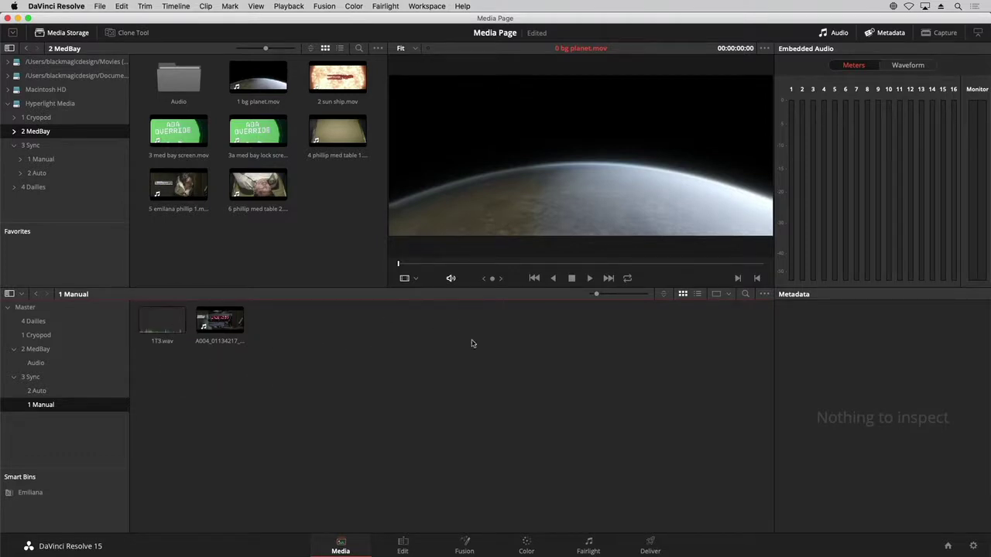
- Enlarge the clip thumbnails in the 1 Manual bin and bring up its sort criteria
{"action": "left_click_drag", "start_coordinate": [596, 297], "coordinate": [641, 298]}
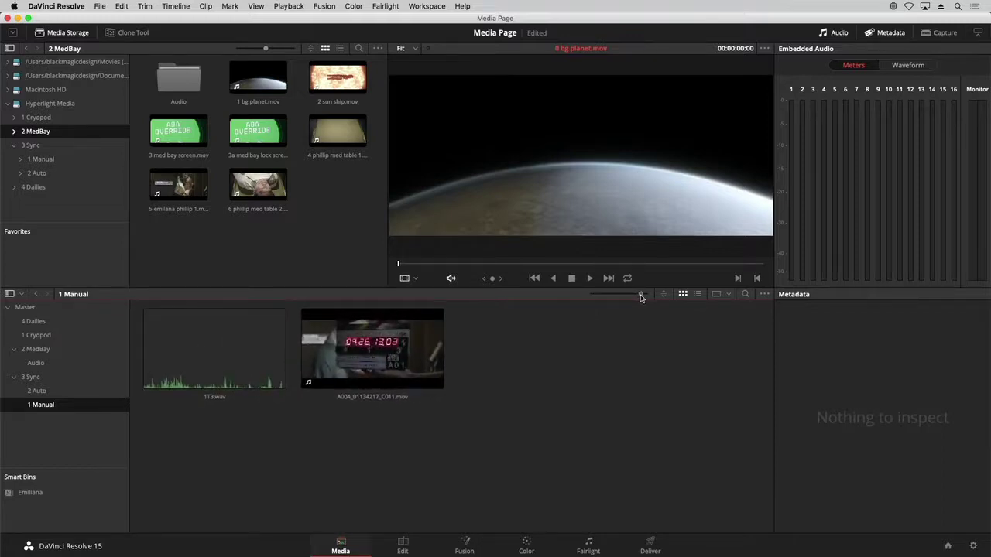
{"action": "left_click", "coordinate": [663, 296]}
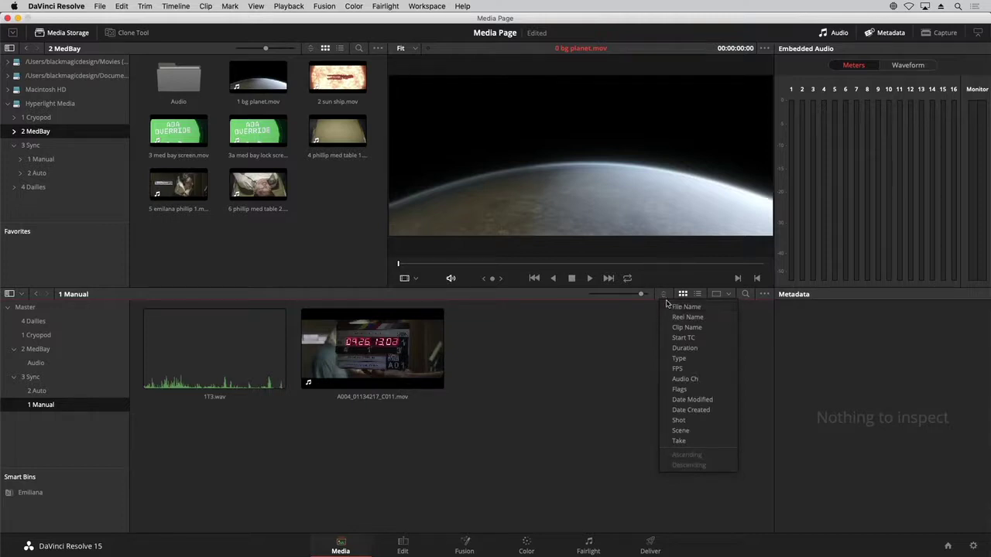
{"action": "left_click", "coordinate": [671, 306]}
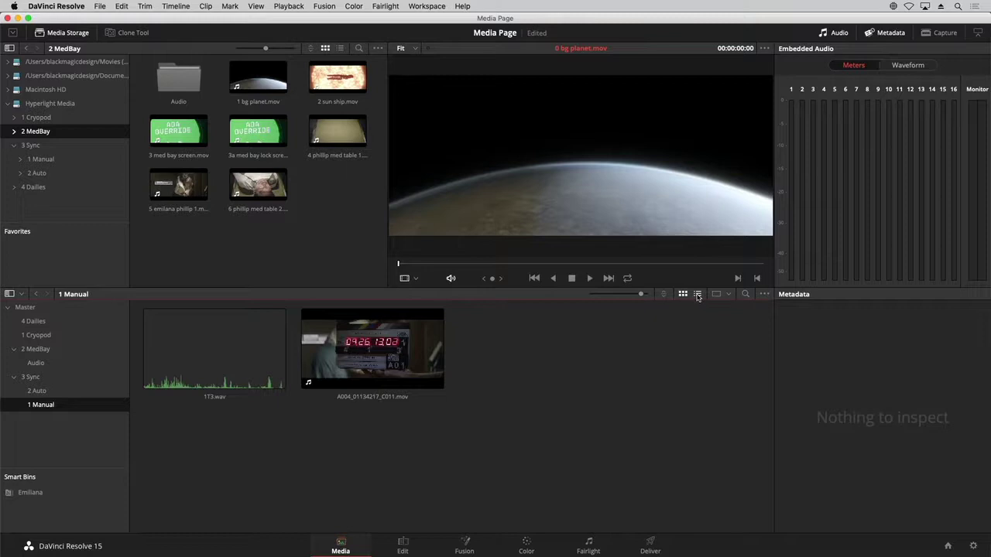
- Show the 1 Manual bin as a list and sort it by Clip Name
{"action": "left_click", "coordinate": [697, 294]}
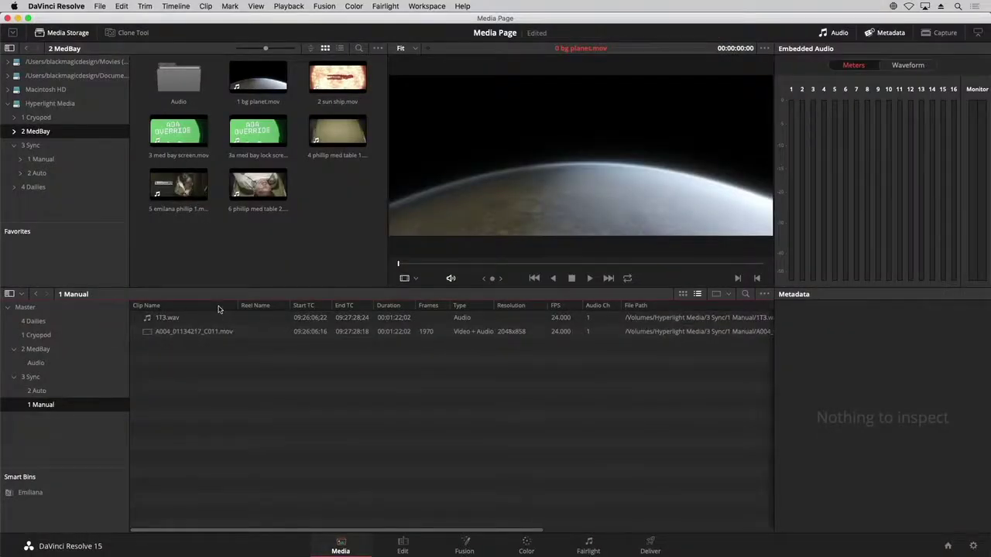
{"action": "left_click", "coordinate": [218, 307]}
{"action": "left_click", "coordinate": [218, 307]}
- Hide the Audio Ch, Audio Codec, Date Modified, Duration, End TC, File Path, Flags and Format columns in the 1 Manual bin's list
{"action": "right_click", "coordinate": [212, 310]}
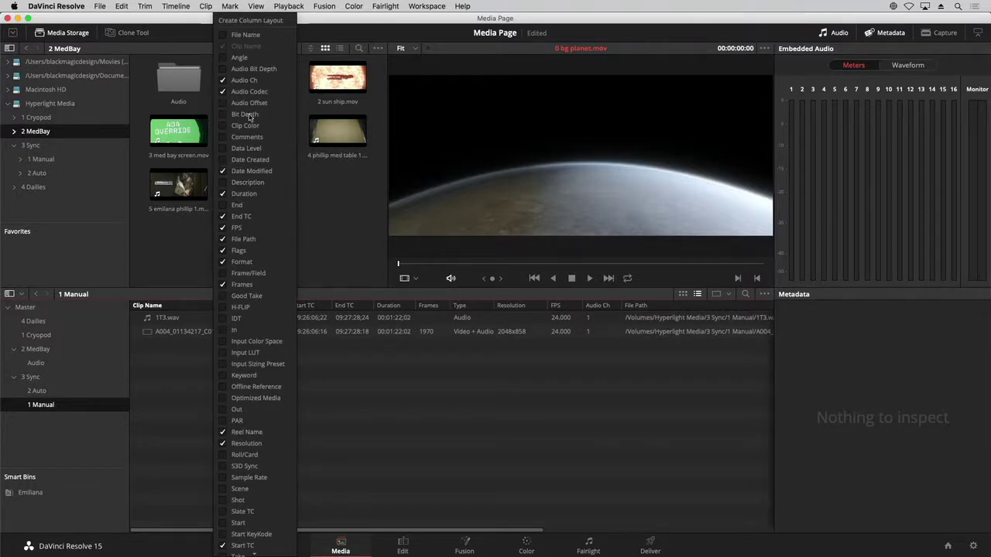
{"action": "left_click", "coordinate": [237, 80]}
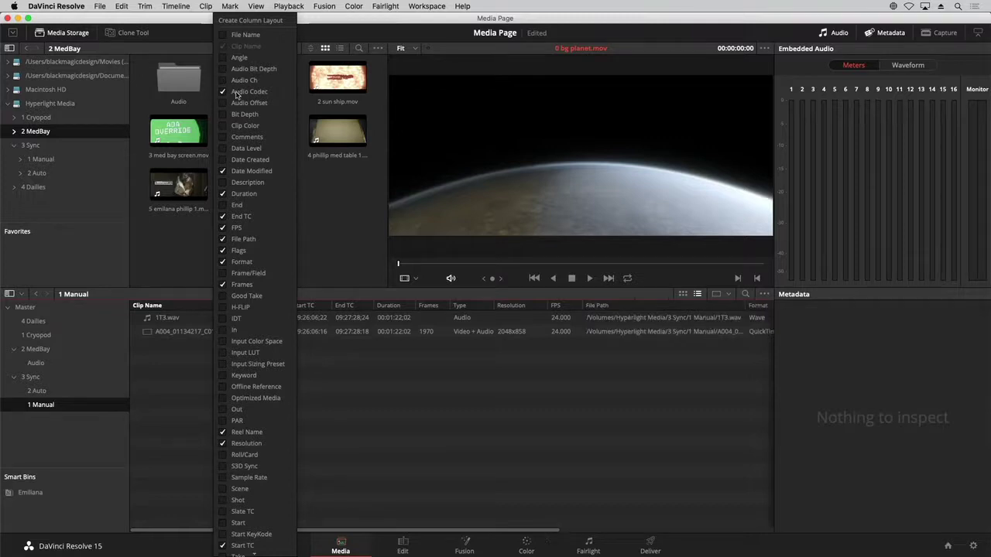
{"action": "left_click", "coordinate": [242, 171]}
{"action": "left_click", "coordinate": [243, 193]}
{"action": "left_click", "coordinate": [241, 217]}
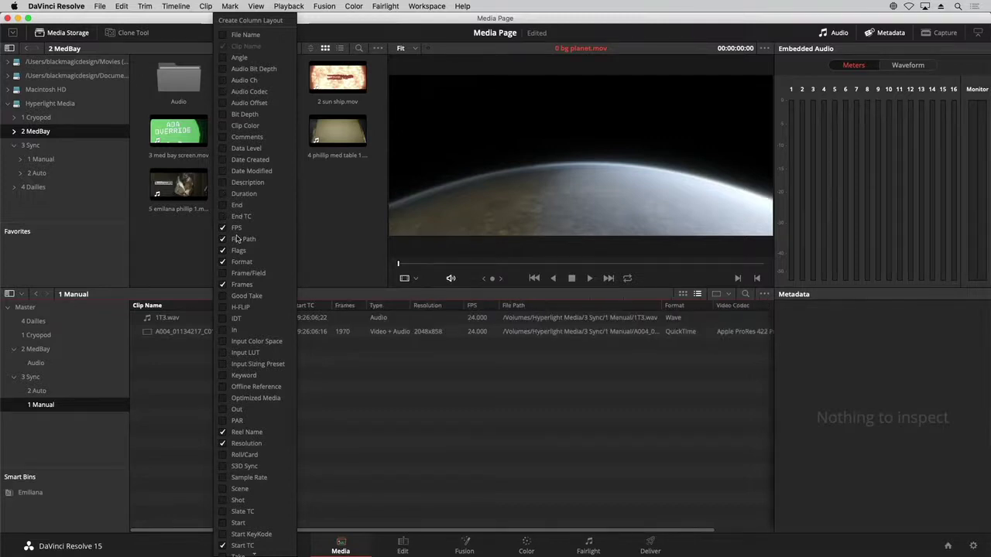
{"action": "left_click", "coordinate": [243, 239]}
{"action": "left_click", "coordinate": [237, 251]}
{"action": "left_click", "coordinate": [239, 264]}
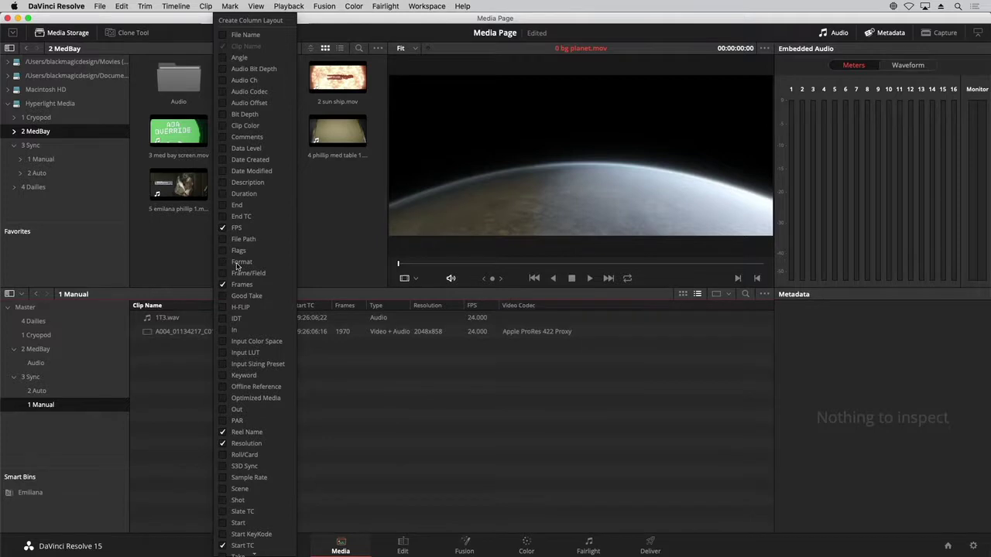
{"action": "left_click", "coordinate": [330, 391]}
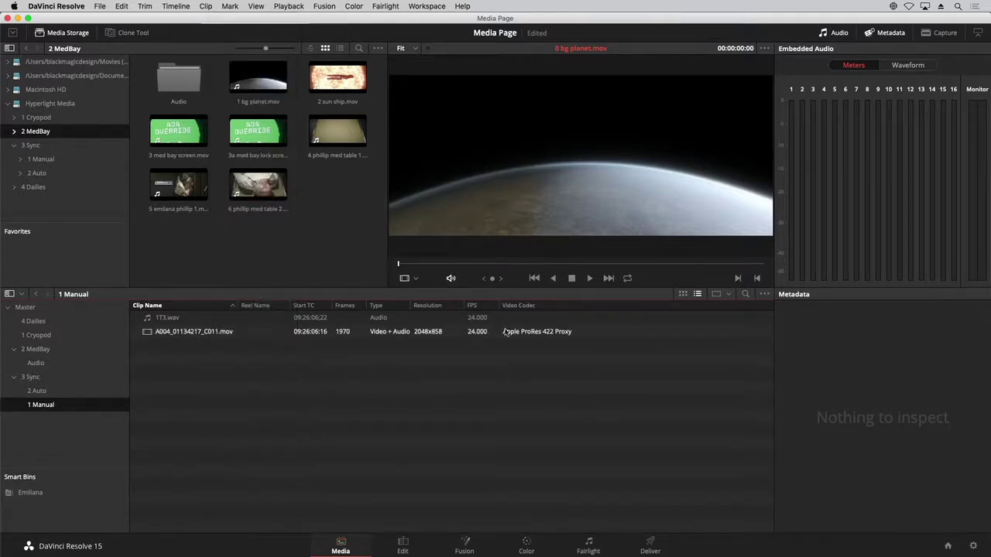
- Save the current list columns as a column layout named Basic
{"action": "right_click", "coordinate": [439, 307]}
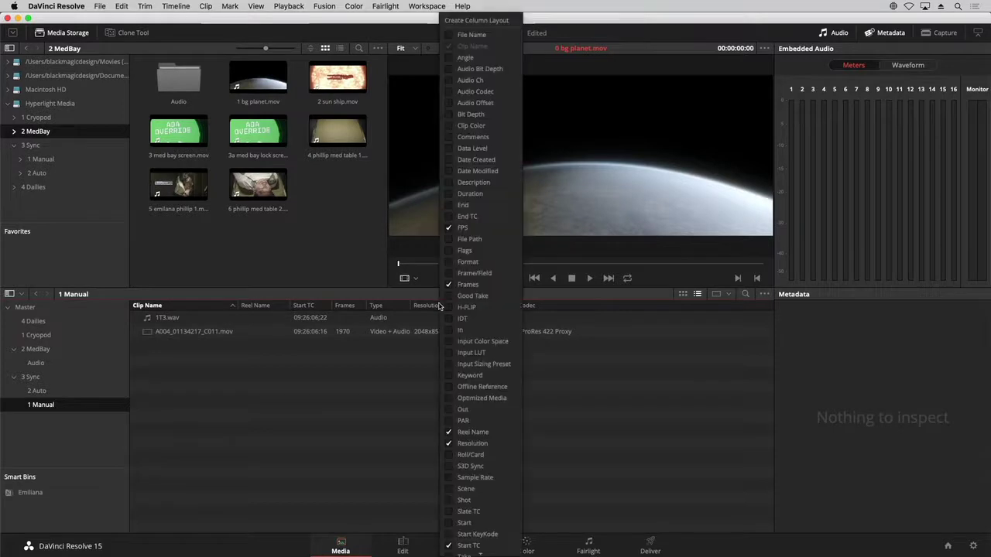
{"action": "left_click", "coordinate": [485, 21]}
{"action": "type", "text": "Bas"}
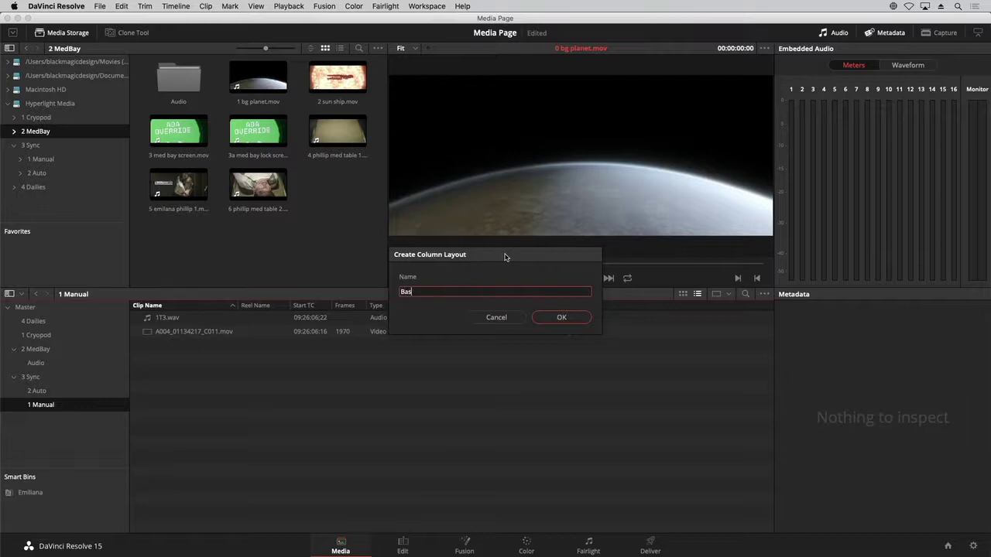
{"action": "type", "text": "ic"}
{"action": "key", "text": "Return"}
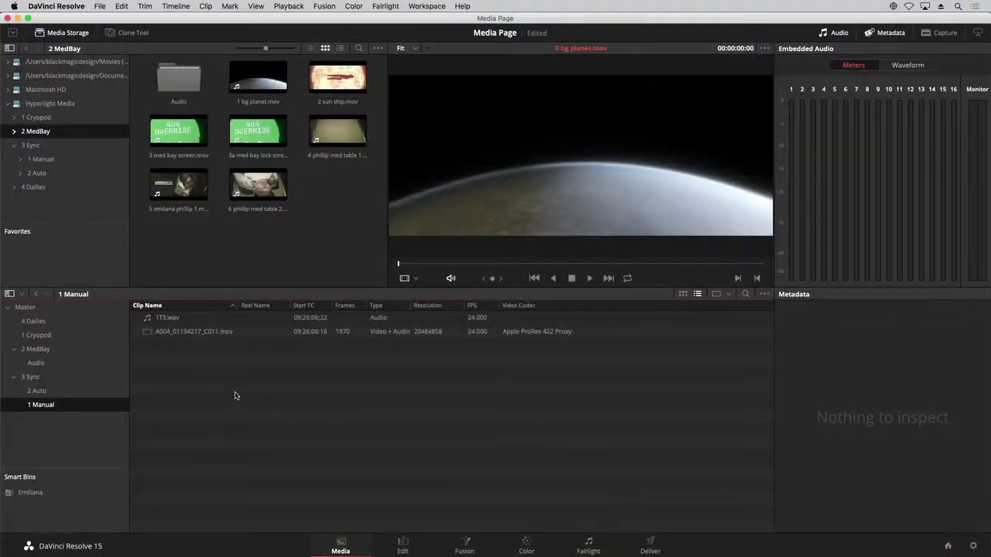
- Rename the video clip A004_01134217_C011.mov in the 1 Manual bin as 1T3
{"action": "left_click", "coordinate": [147, 338]}
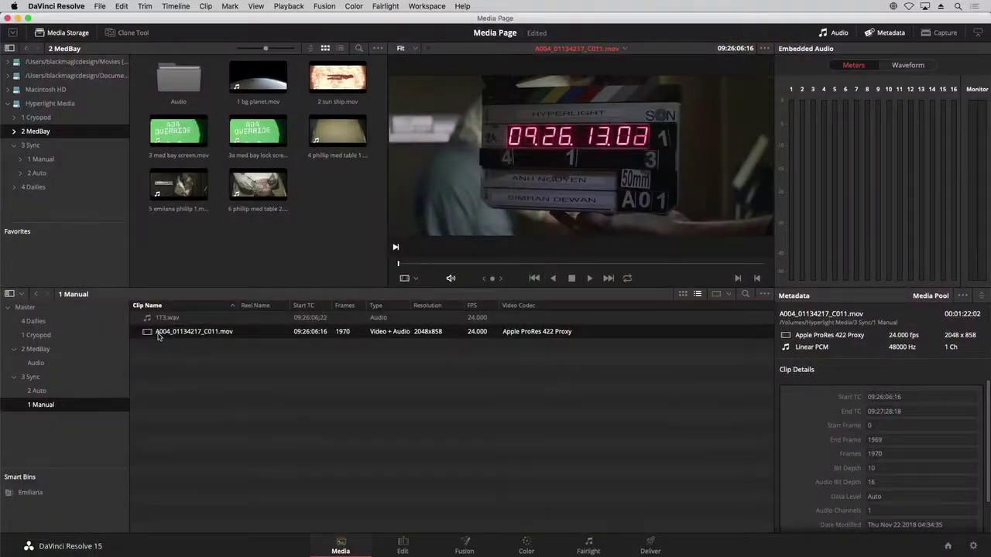
{"action": "double_click", "coordinate": [158, 335]}
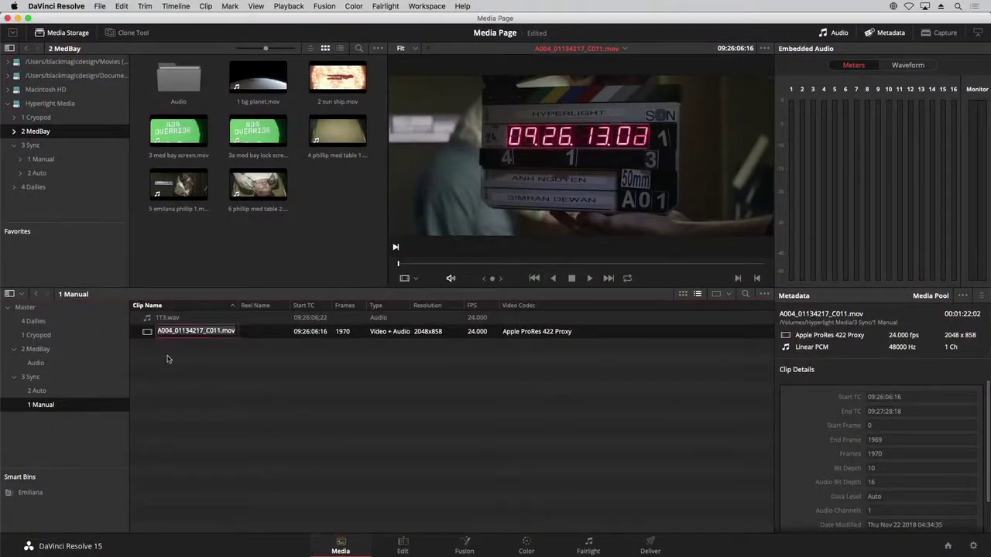
{"action": "type", "text": "1T3"}
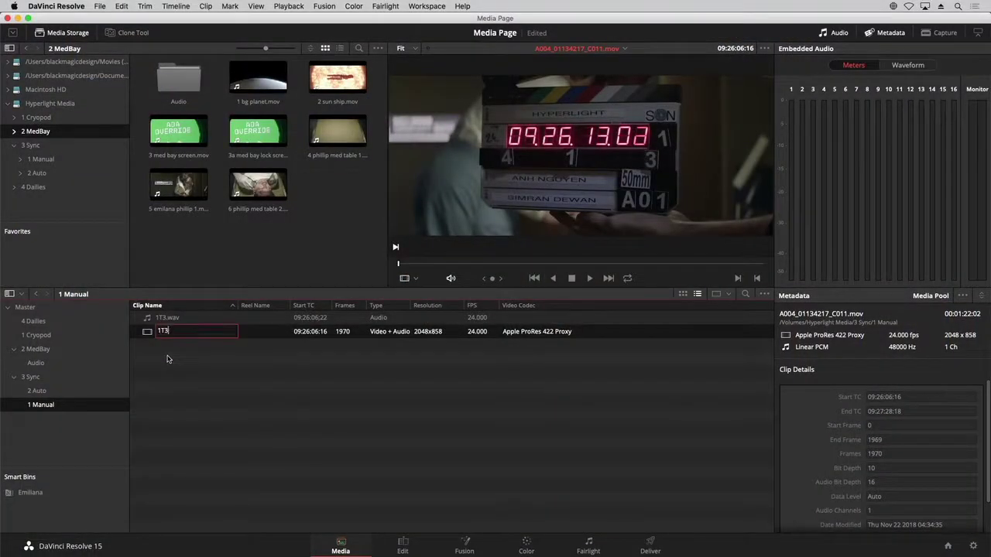
{"action": "key", "text": "Return"}
{"action": "left_click", "coordinate": [176, 381]}
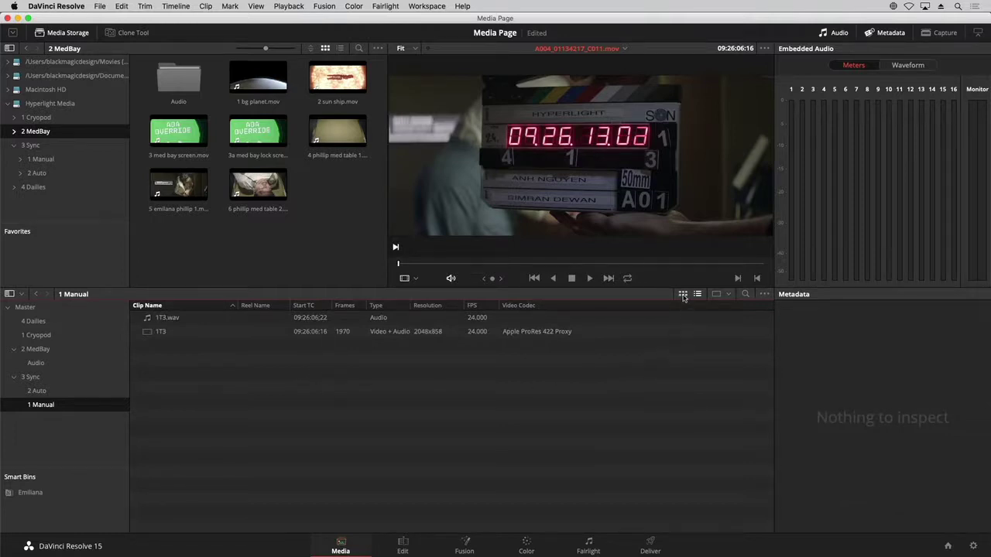
- Show the 1 Manual bin as thumbnails and set the 1T3 video clip's poster frame at 09:26:49:00
{"action": "left_click", "coordinate": [683, 295]}
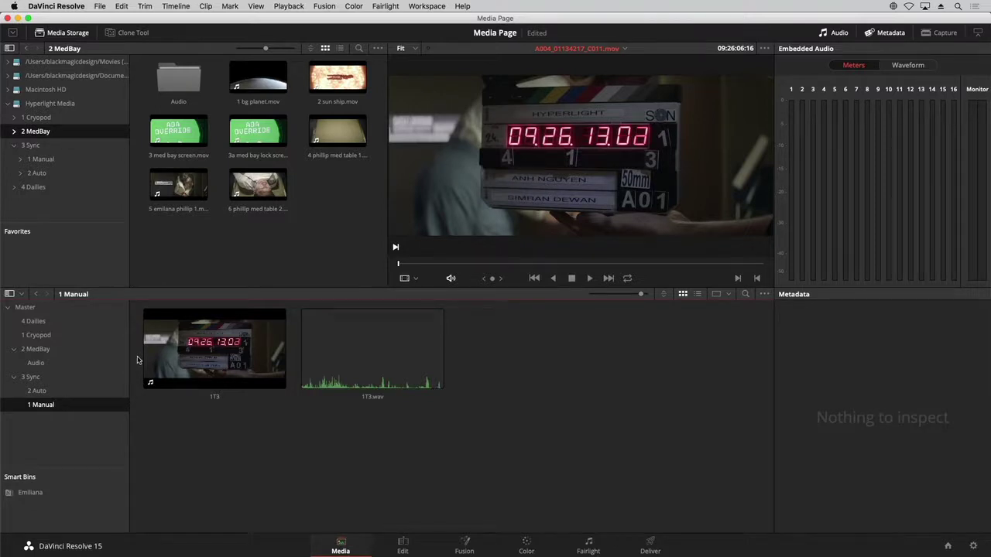
{"action": "left_click", "coordinate": [151, 357]}
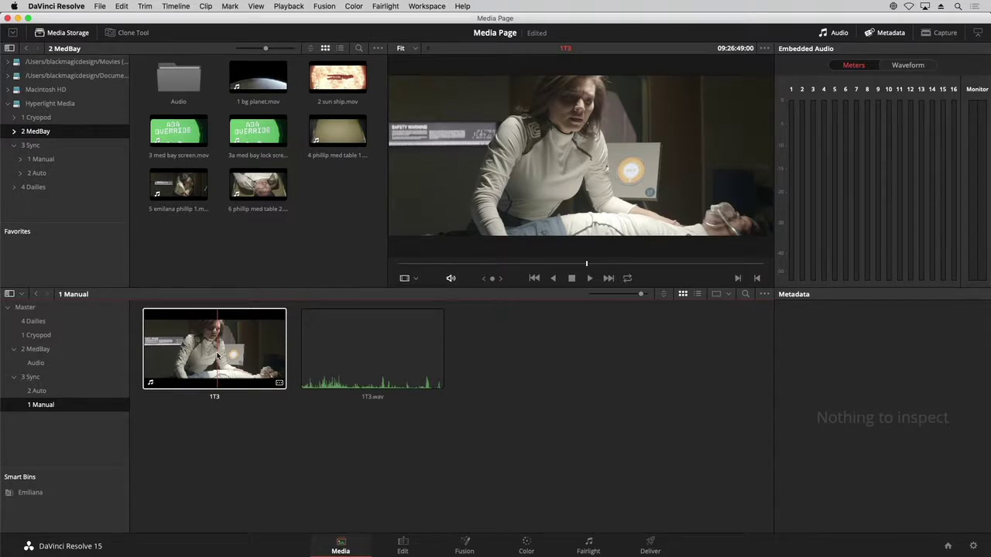
{"action": "right_click", "coordinate": [217, 355]}
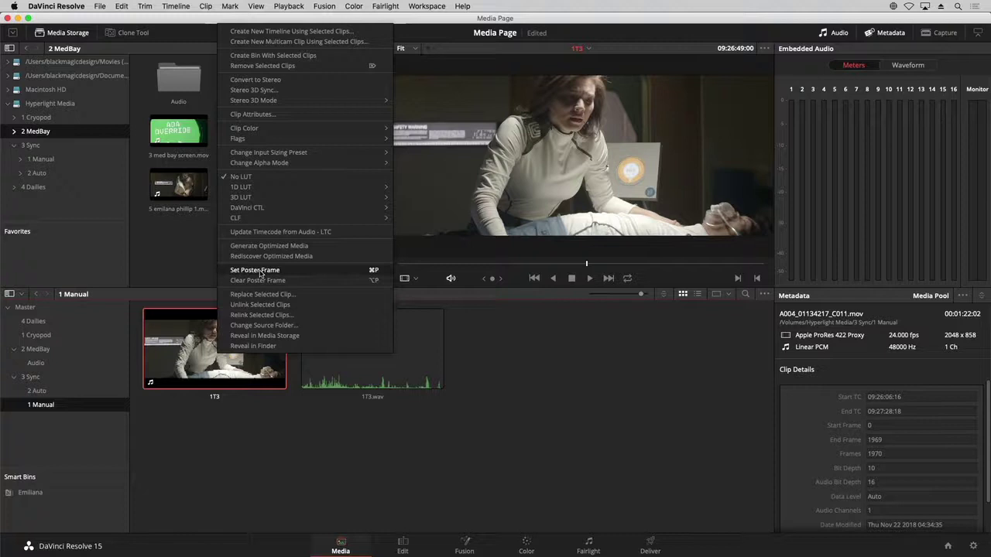
{"action": "left_click", "coordinate": [260, 272]}
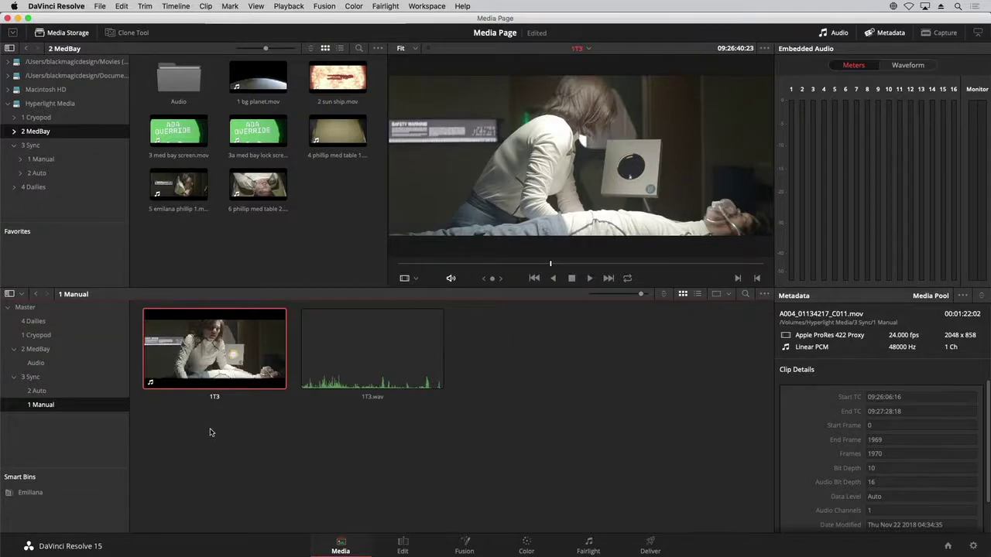
{"action": "left_click", "coordinate": [209, 431]}
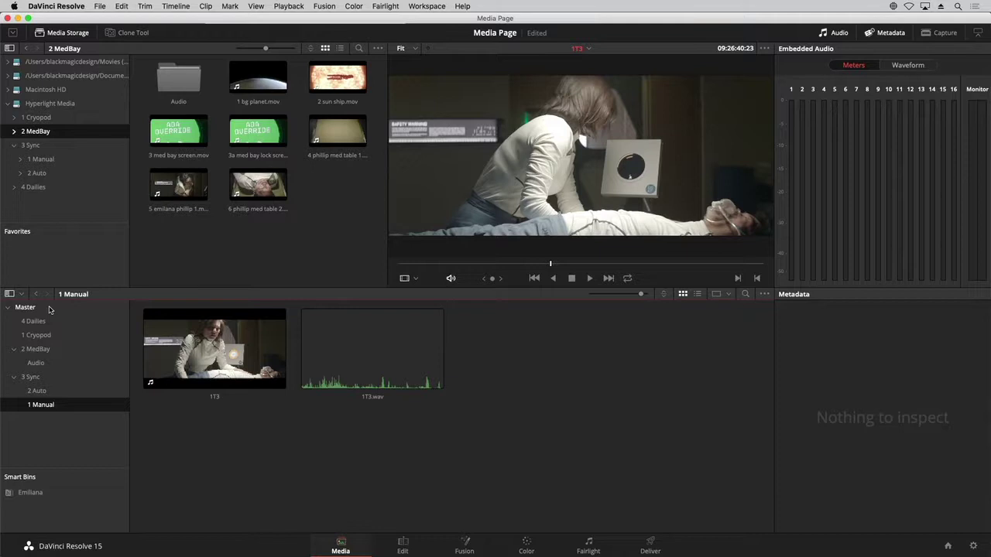
- Sort the bins in the media pool's Master bin by Name
{"action": "right_click", "coordinate": [49, 309]}
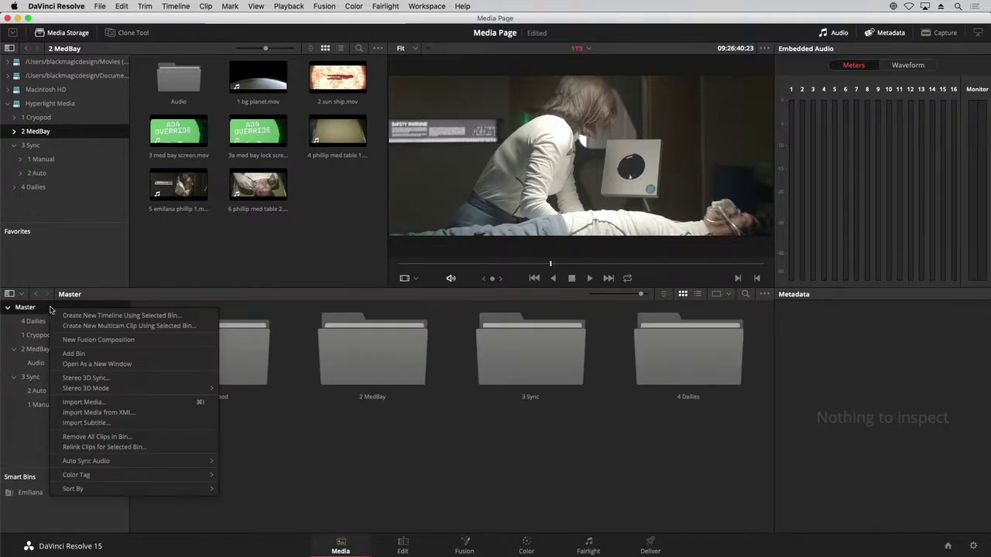
{"action": "mouse_move", "coordinate": [116, 489]}
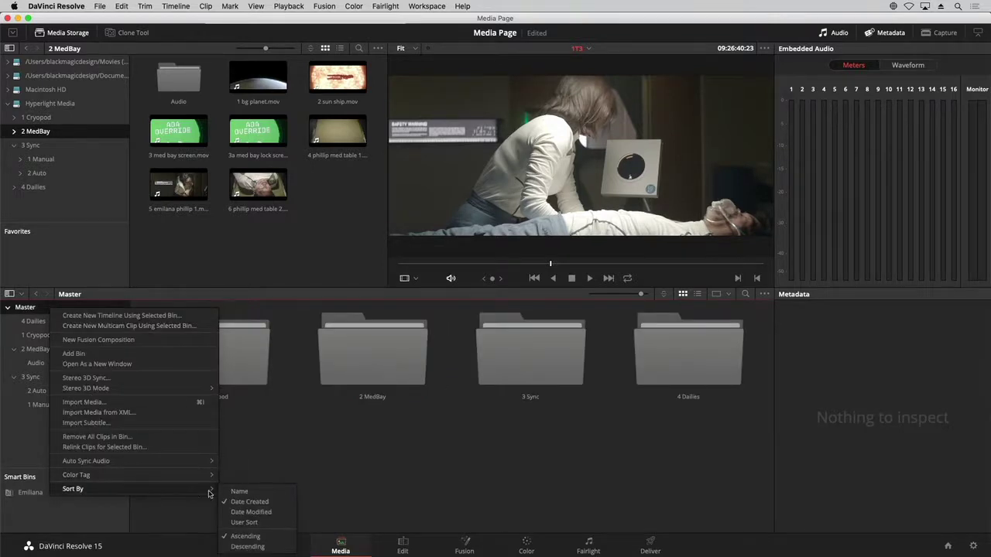
{"action": "left_click", "coordinate": [238, 491]}
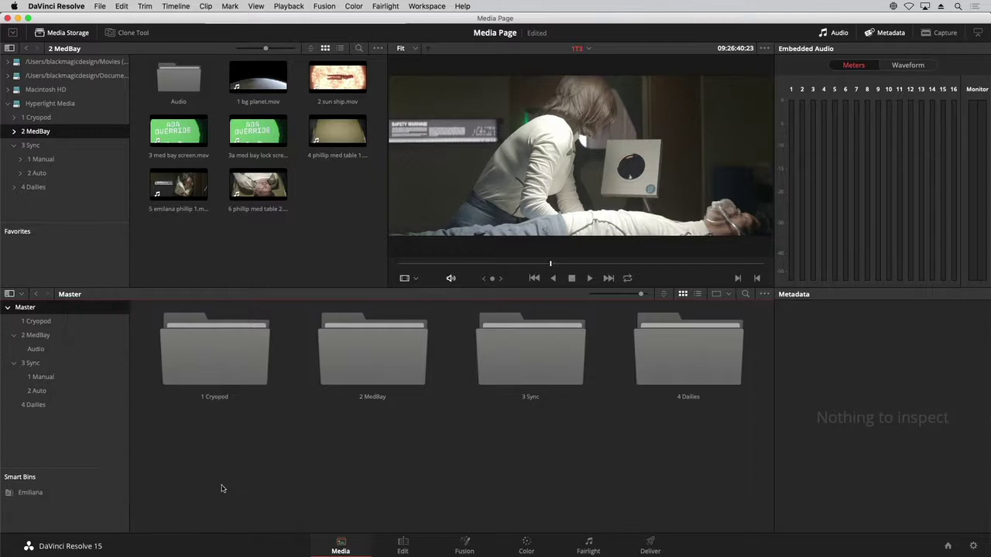
- Load the 1T3 video clip from the 1 Manual bin in the viewer and park the playhead on the slate's clap frame at 09:26:11:13
{"action": "left_click", "coordinate": [46, 377]}
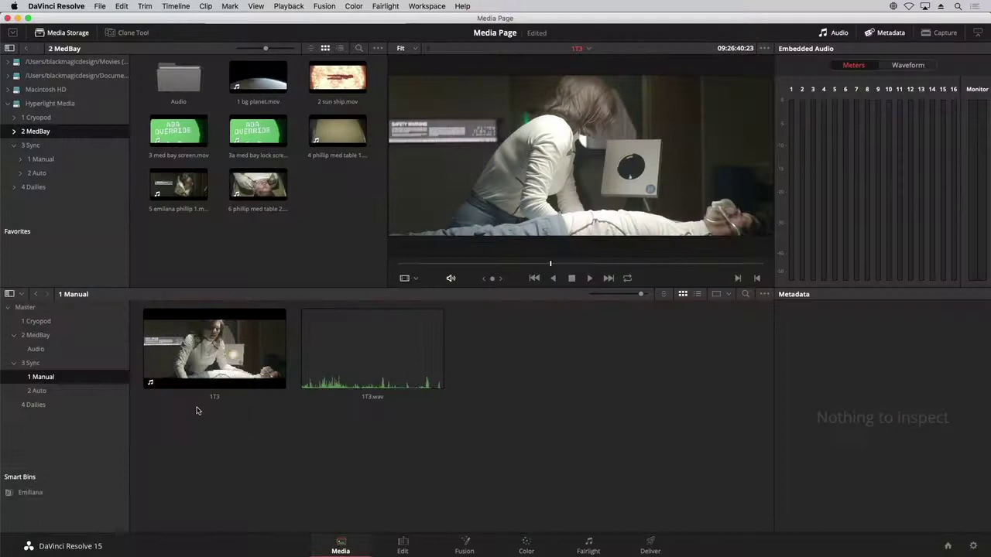
{"action": "left_click", "coordinate": [215, 393]}
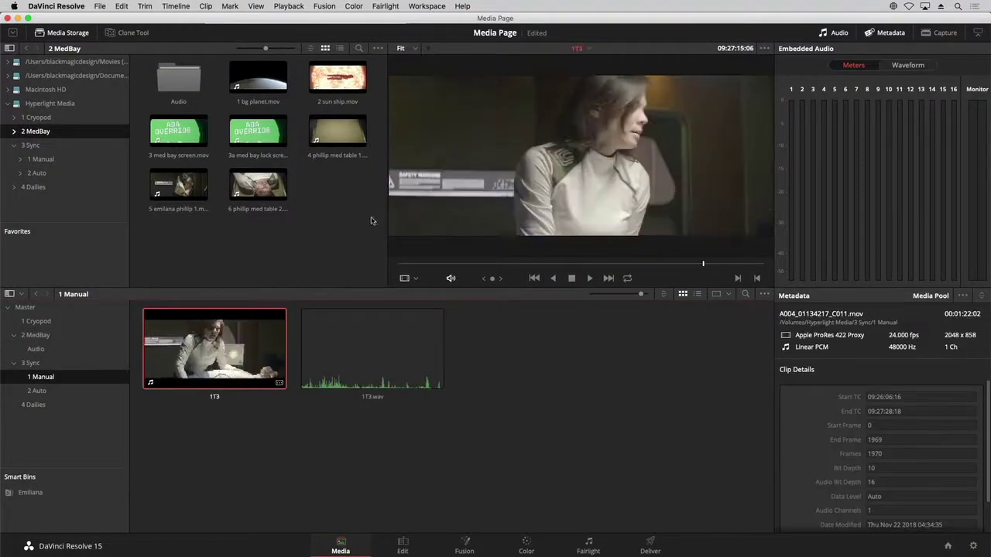
{"action": "left_click_drag", "start_coordinate": [438, 265], "coordinate": [396, 265]}
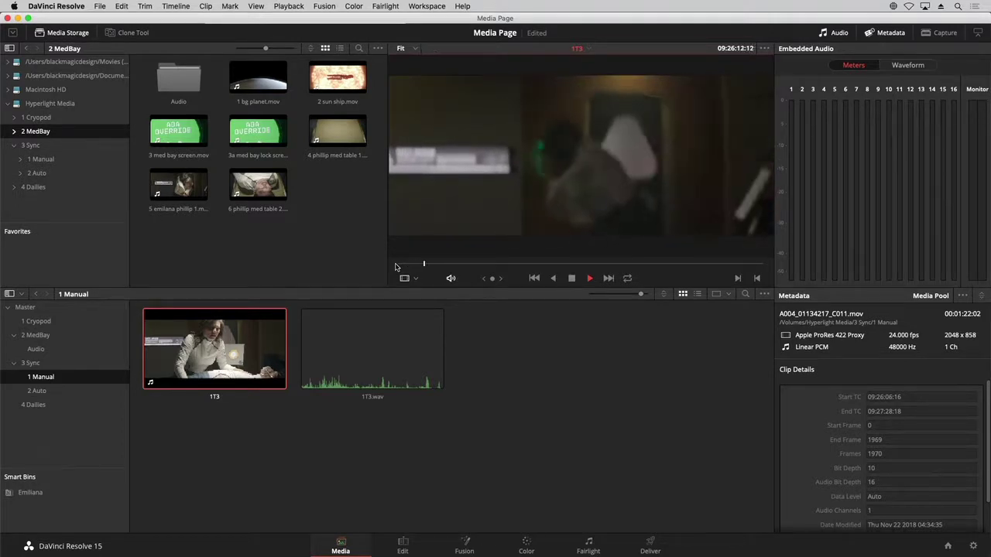
{"action": "key", "text": "space"}
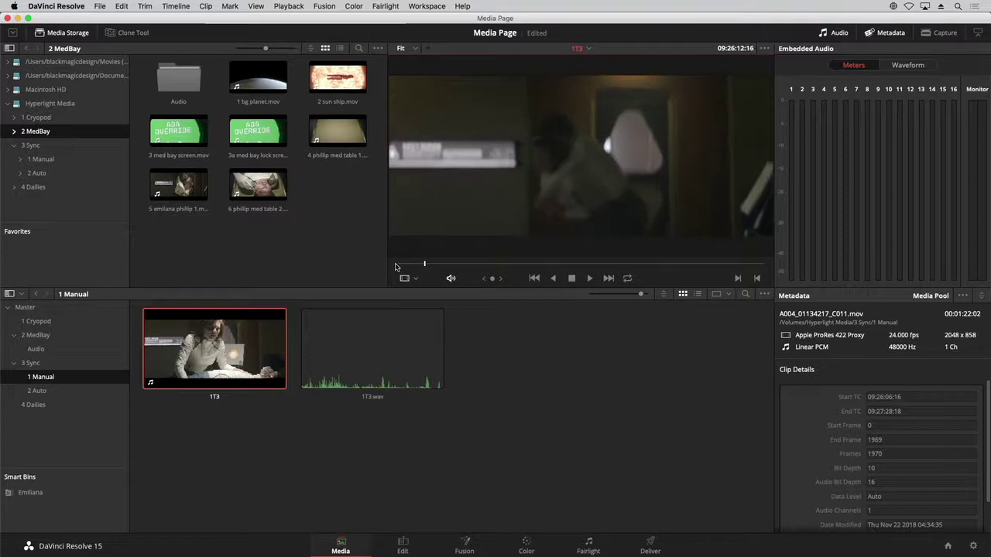
{"action": "key", "text": "Left"}
{"action": "key", "text": "Left"}
{"action": "key", "text": "Left"}
{"action": "key", "text": "Left"}
{"action": "key", "text": "Left"}
{"action": "key", "text": "Left"}
{"action": "key", "text": "Left"}
{"action": "key", "text": "Left"}
{"action": "key", "text": "Left"}
{"action": "key", "text": "Left"}
{"action": "key", "text": "Left"}
{"action": "key", "text": "Left"}
{"action": "key", "text": "Left"}
{"action": "key", "text": "Left"}
{"action": "key", "text": "Left"}
{"action": "key", "text": "Left"}
{"action": "key", "text": "Left"}
{"action": "key", "text": "Left"}
{"action": "key", "text": "Left"}
{"action": "key", "text": "Left"}
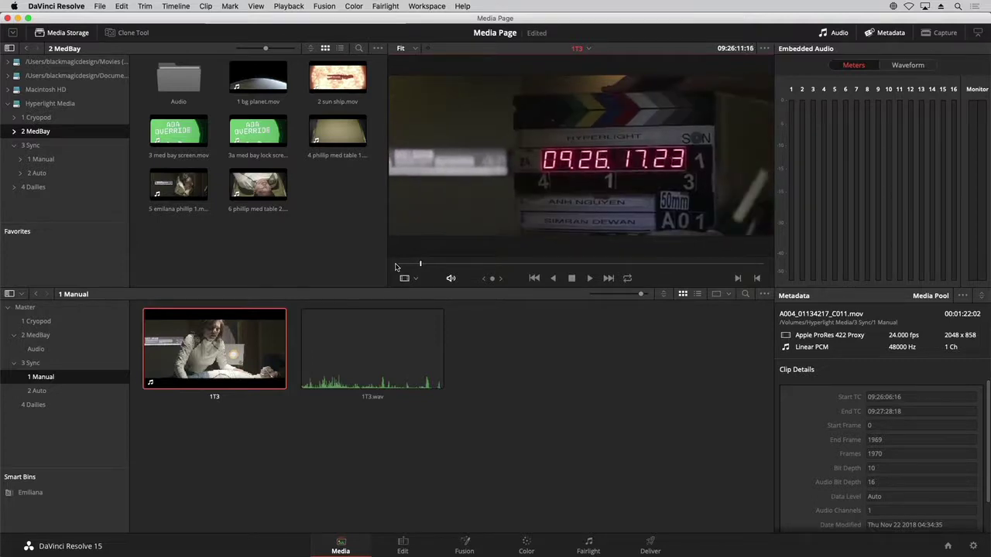
{"action": "key", "text": "Left"}
{"action": "key", "text": "Left"}
{"action": "key", "text": "Left"}
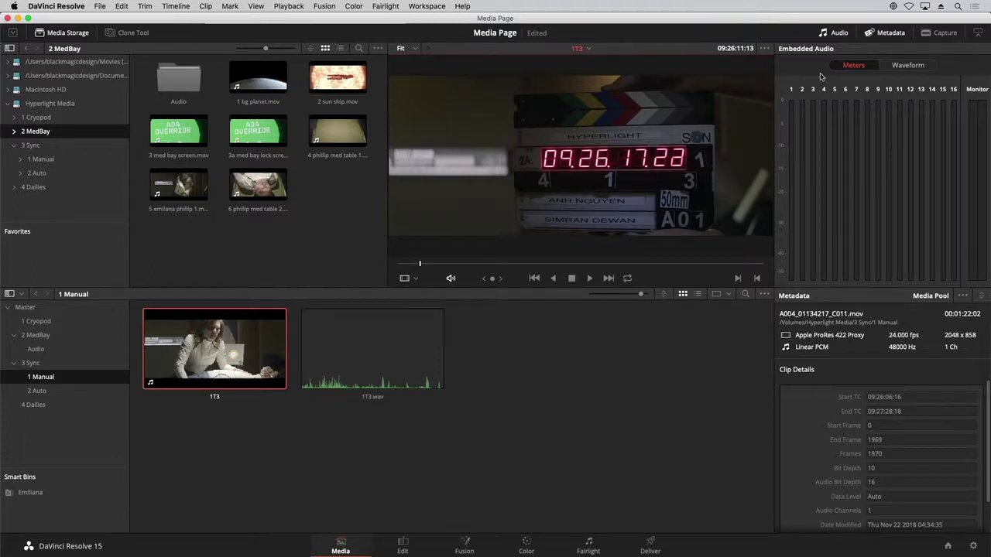
- Load 1T3.wav in the audio waveform view and park its playhead on the clap peak at 09:26:11:13
{"action": "left_click", "coordinate": [916, 68]}
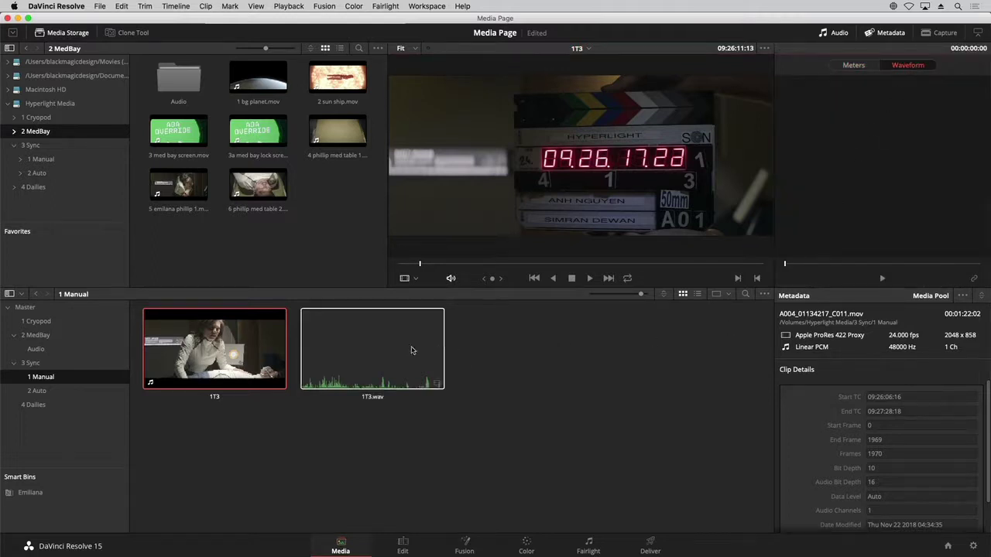
{"action": "left_click", "coordinate": [411, 353]}
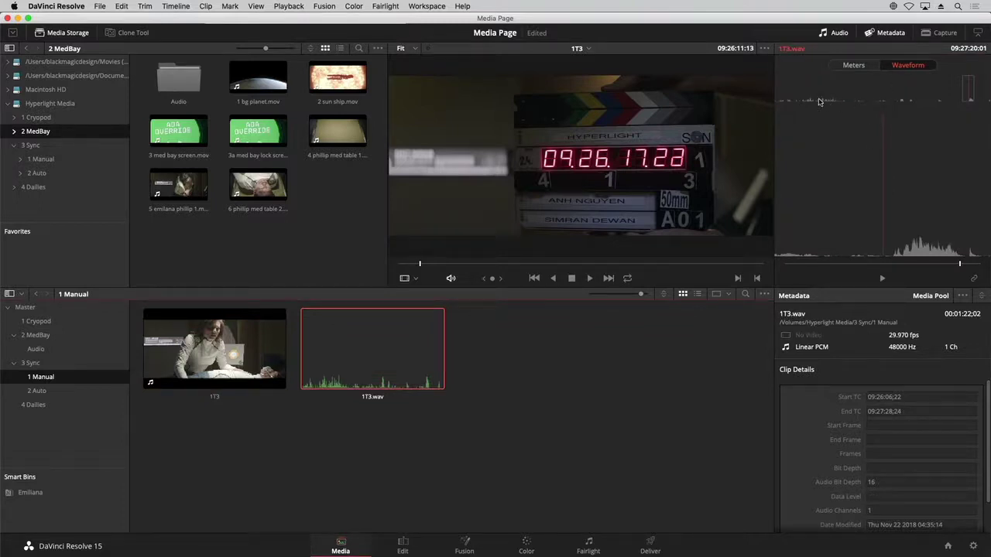
{"action": "left_click", "coordinate": [777, 102]}
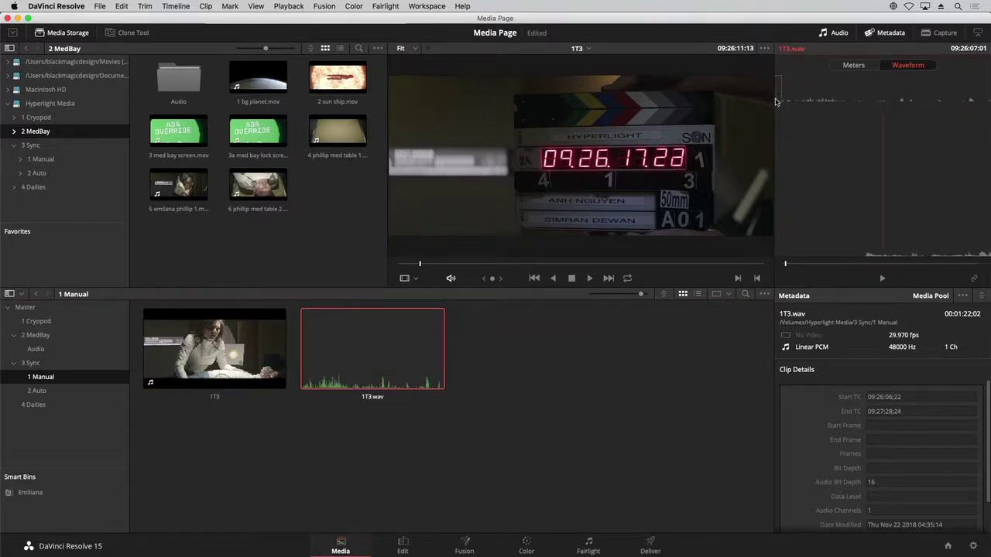
{"action": "key", "text": "space"}
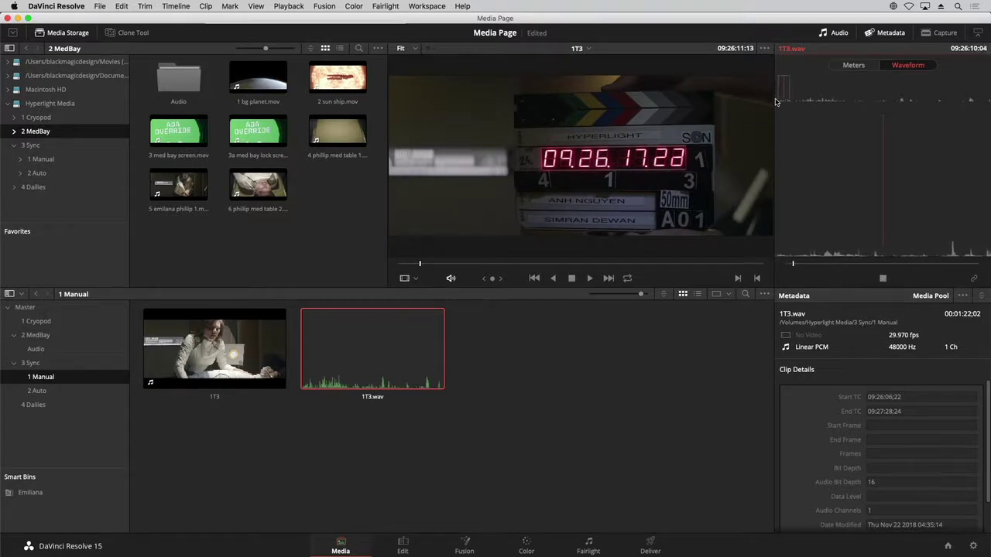
{"action": "key", "text": "space"}
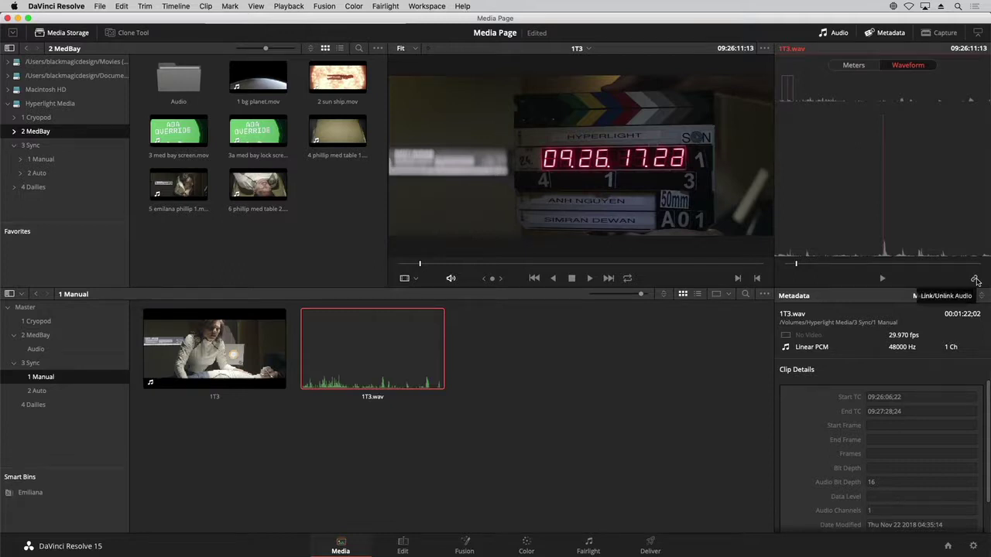
- Link the 1T3.wav audio to the 1T3 video clip and play a section around 09:26:55 to check the sync
{"action": "left_click", "coordinate": [976, 279]}
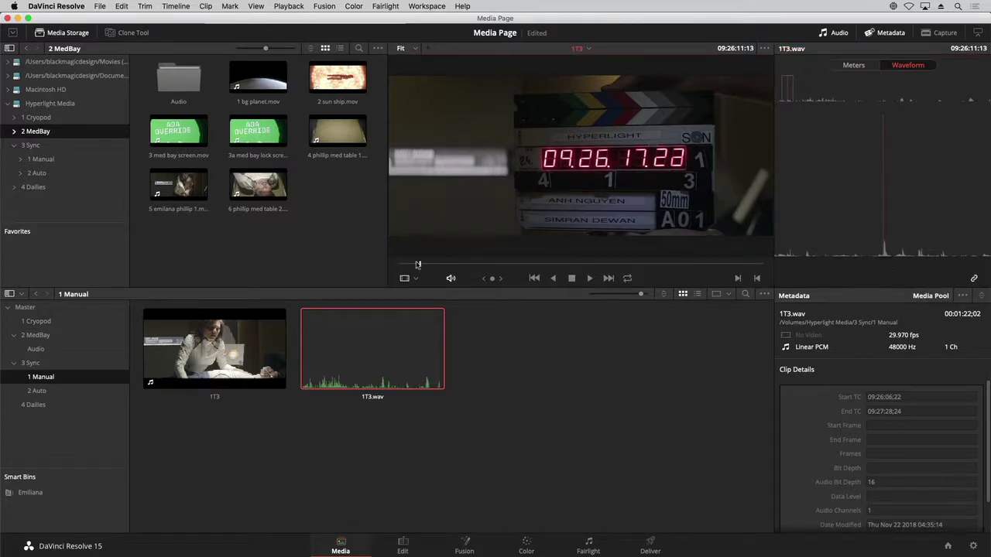
{"action": "left_click_drag", "start_coordinate": [420, 266], "coordinate": [601, 277]}
{"action": "key", "text": "space"}
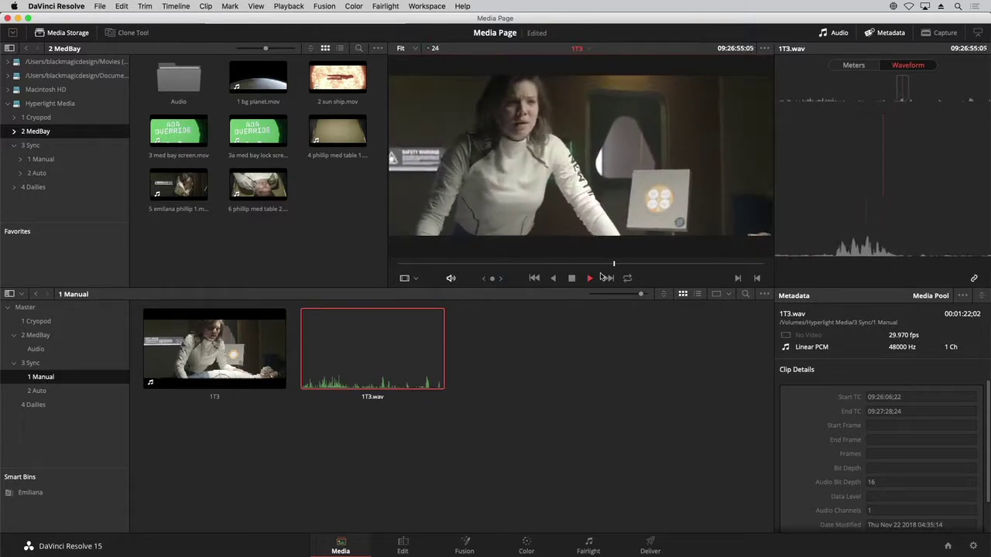
{"action": "key", "text": "space"}
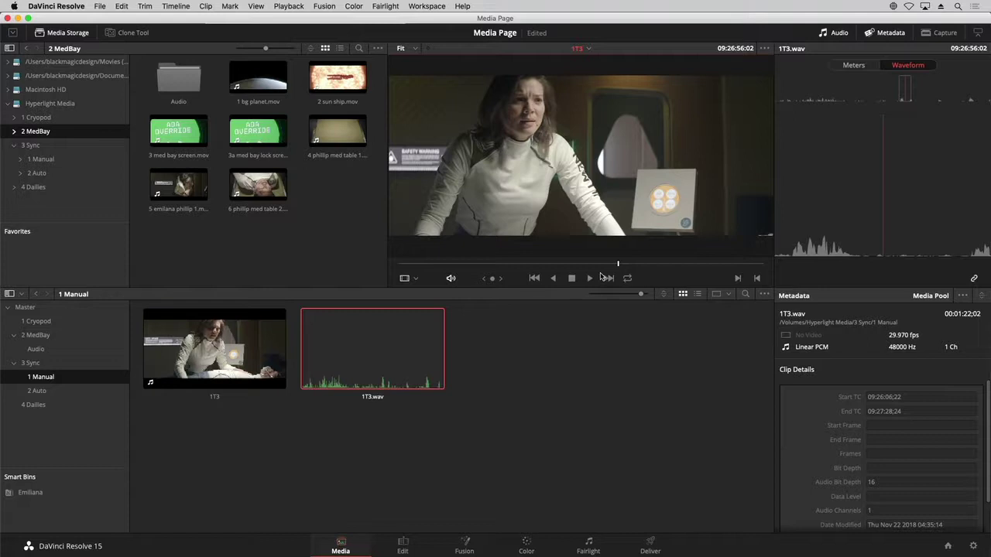
{"action": "left_click", "coordinate": [576, 338]}
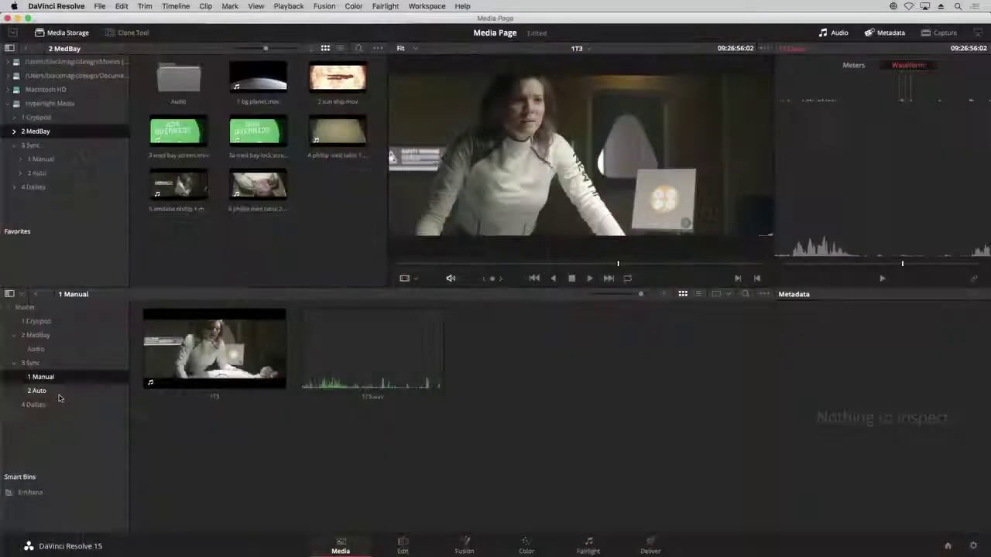
- Open the 2 Auto bin with enlarged thumbnails and play sections of 9T1.wav and A007_01021803_C001.mov
{"action": "left_click", "coordinate": [59, 395]}
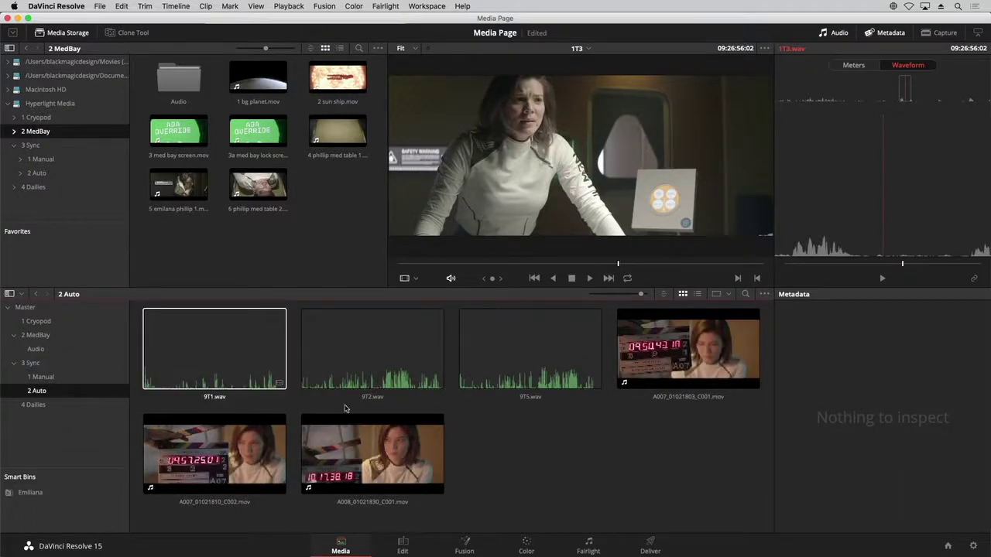
{"action": "left_click_drag", "start_coordinate": [640, 295], "coordinate": [644, 295]}
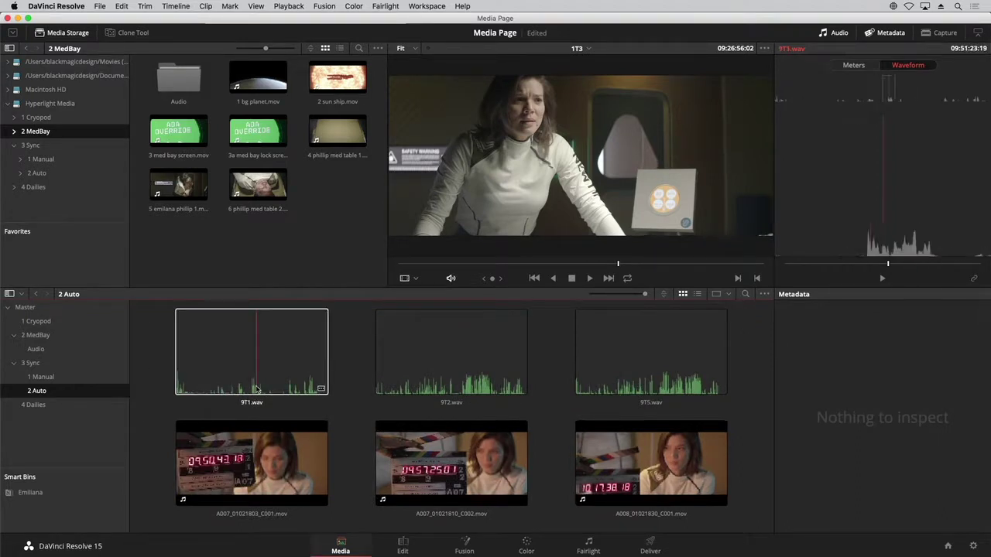
{"action": "key", "text": "space"}
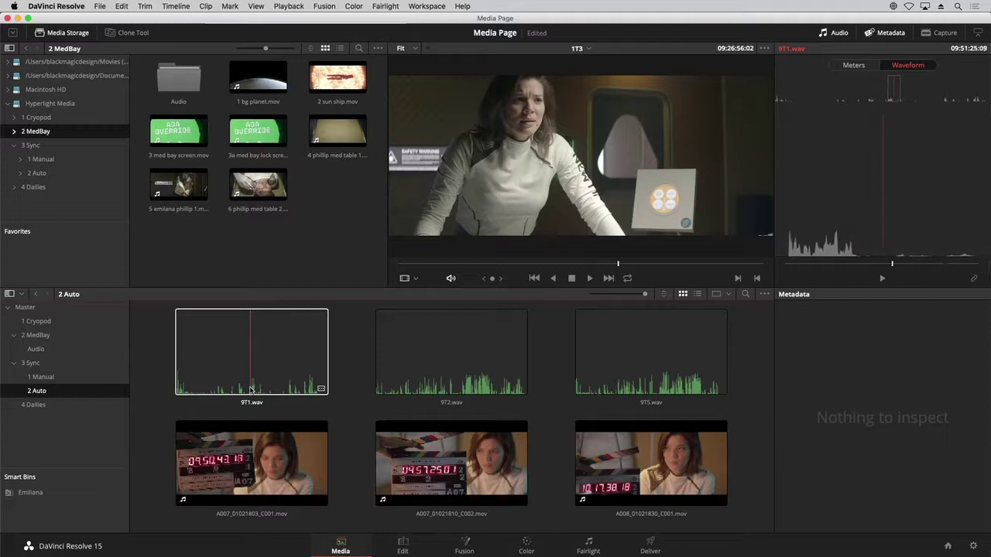
{"action": "key", "text": "space"}
{"action": "left_click", "coordinate": [254, 472]}
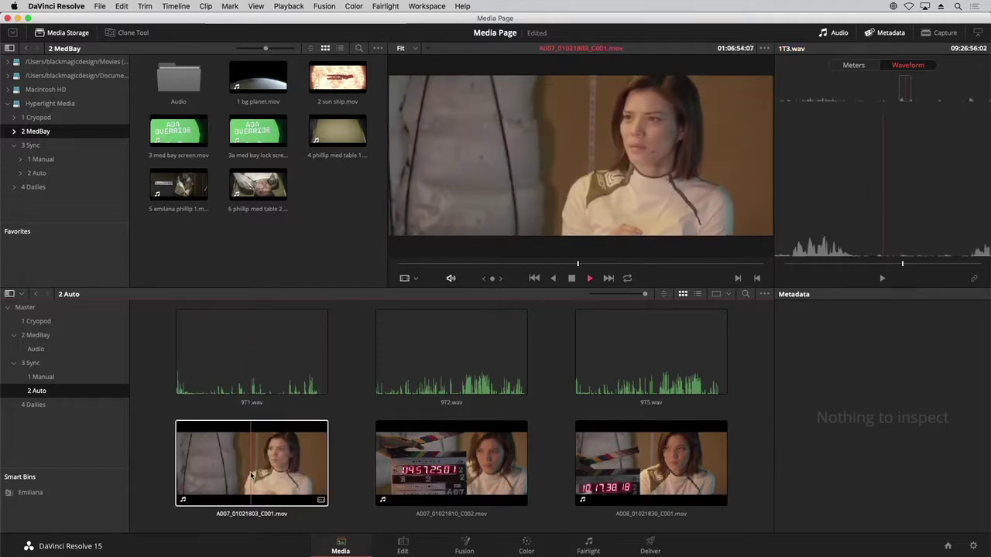
{"action": "key", "text": "space"}
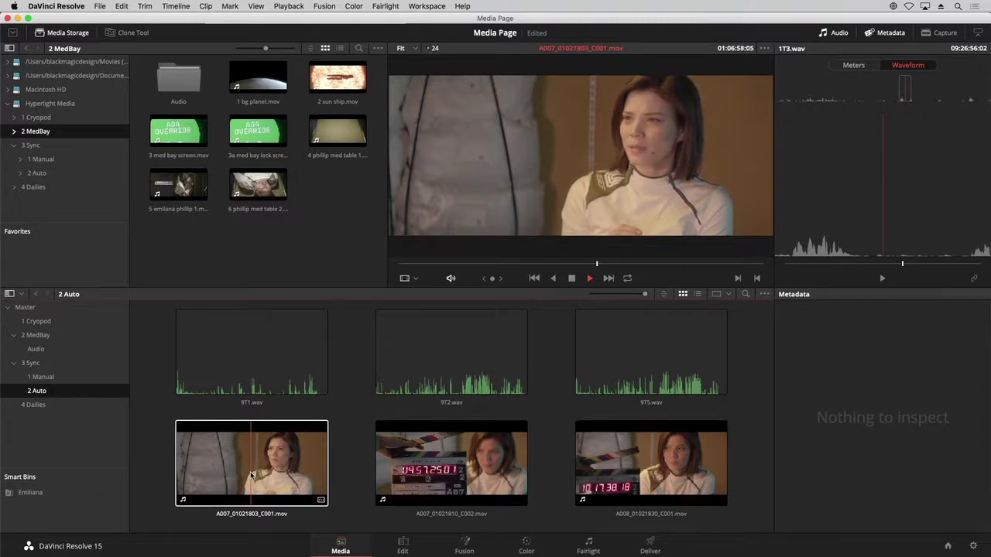
- Auto sync the 9T1.wav audio to the A007_01021803_C001.mov clip based on waveform
{"action": "left_click", "coordinate": [158, 379]}
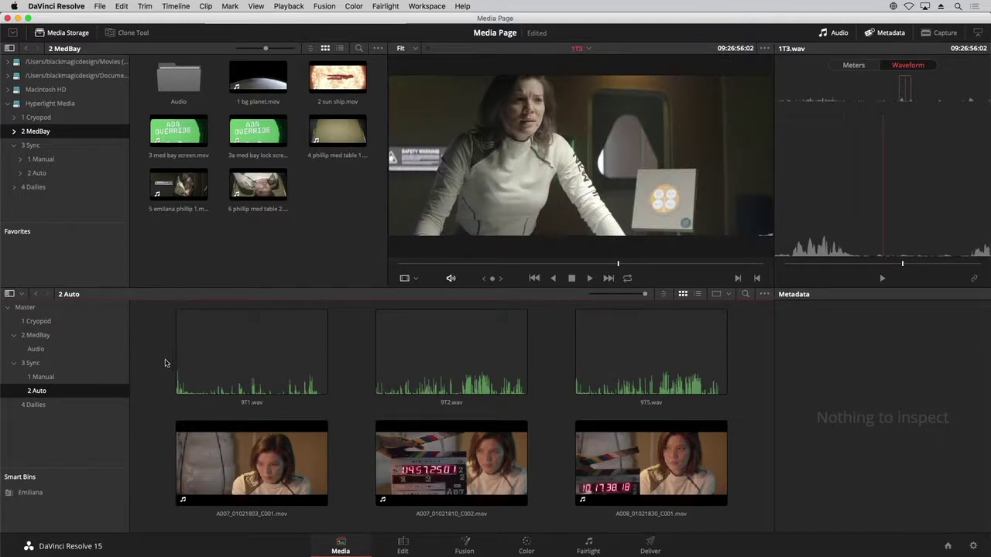
{"action": "left_click_drag", "start_coordinate": [152, 352], "coordinate": [280, 492]}
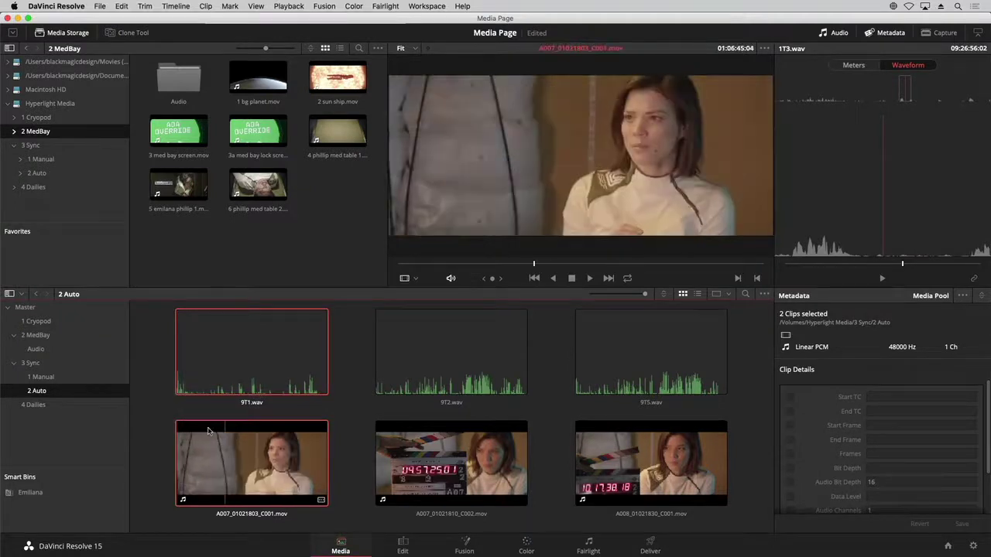
{"action": "right_click", "coordinate": [225, 355]}
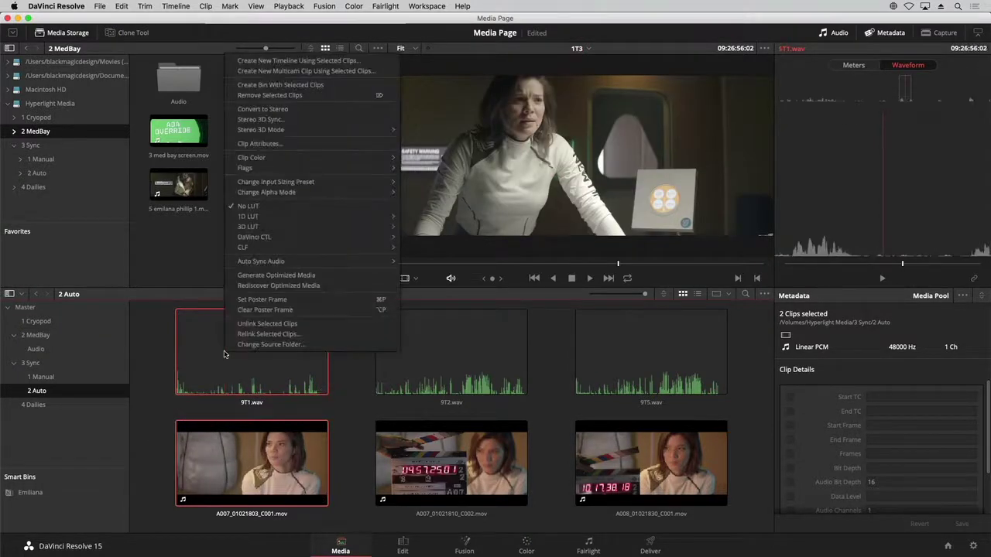
{"action": "mouse_move", "coordinate": [279, 263]}
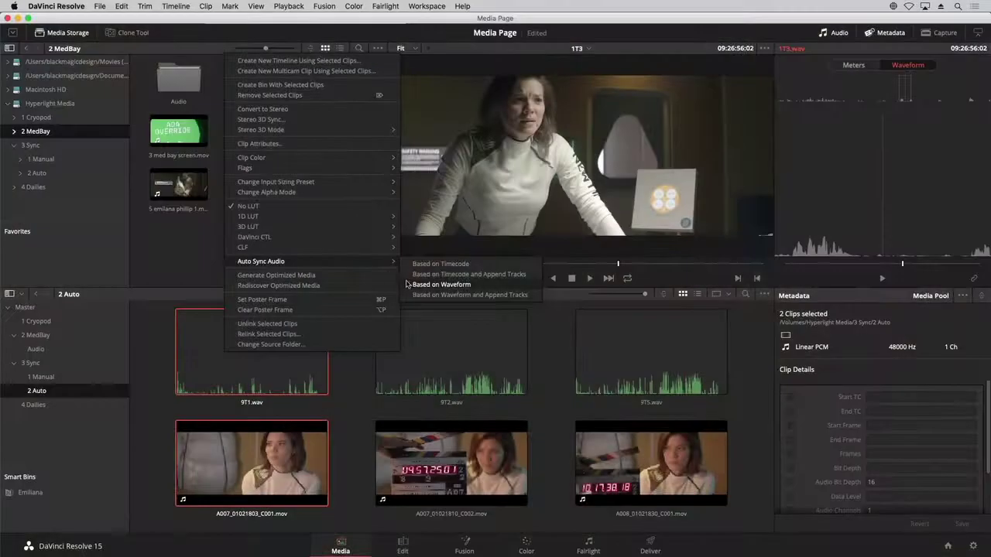
{"action": "left_click", "coordinate": [441, 285]}
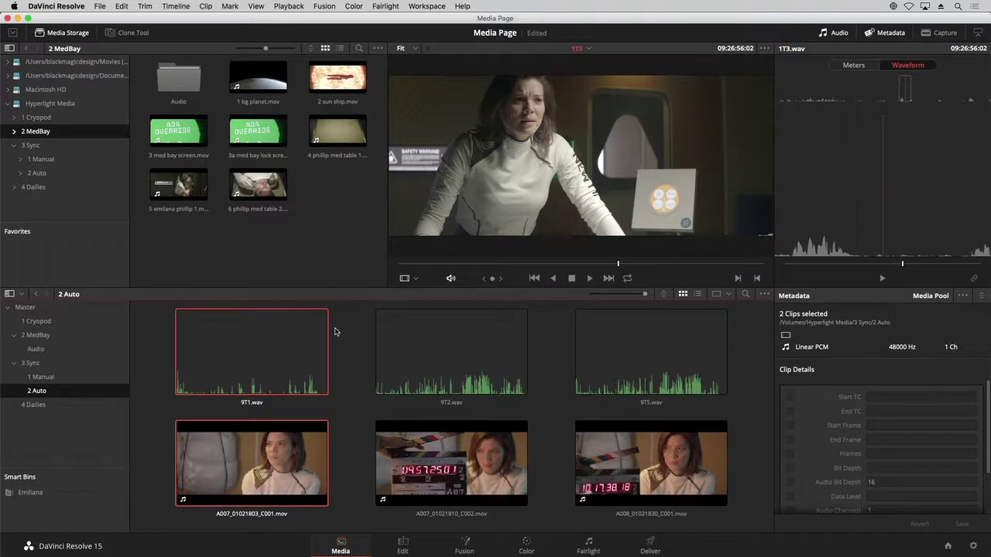
- Auto sync 9T2.wav and 9T5.wav with the A007_01021810_C002.mov and A008_01021830_C001.mov clips together, based on waveform
{"action": "left_click", "coordinate": [335, 333]}
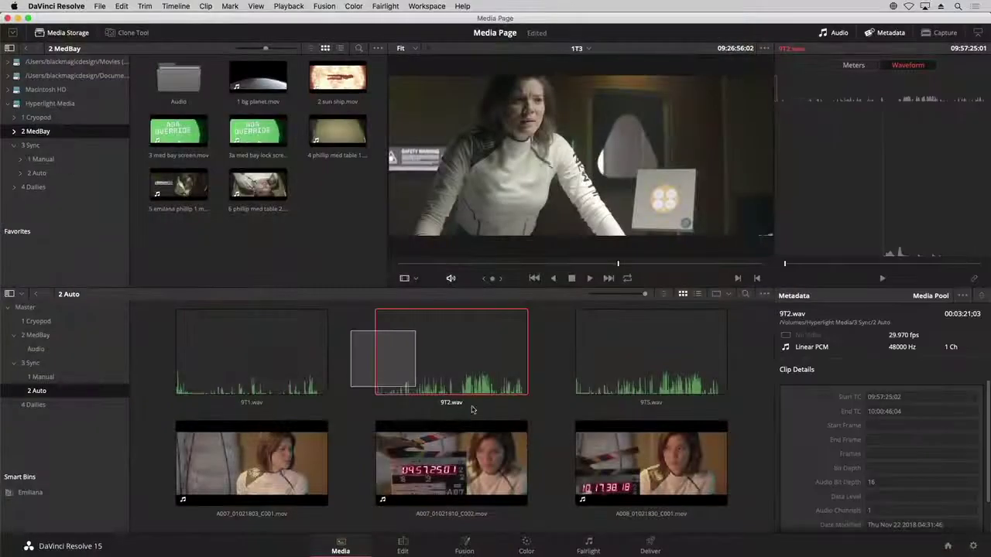
{"action": "left_click_drag", "start_coordinate": [472, 409], "coordinate": [710, 487]}
{"action": "right_click", "coordinate": [460, 359]}
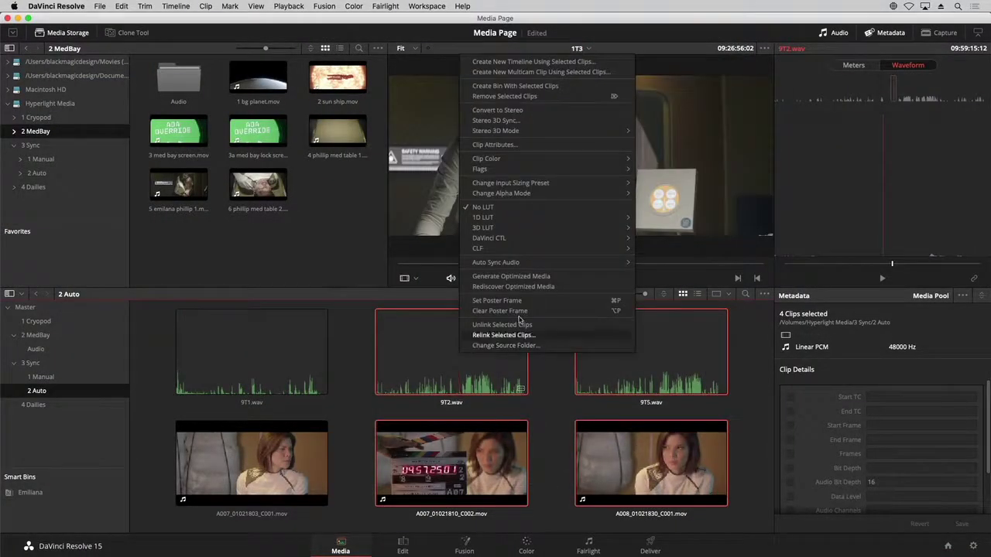
{"action": "mouse_move", "coordinate": [553, 263]}
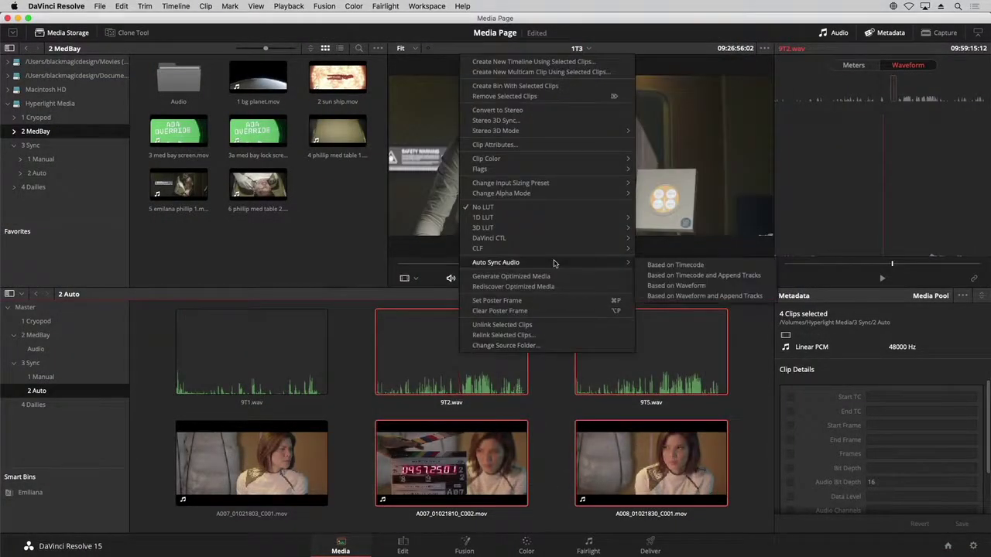
{"action": "left_click", "coordinate": [663, 286]}
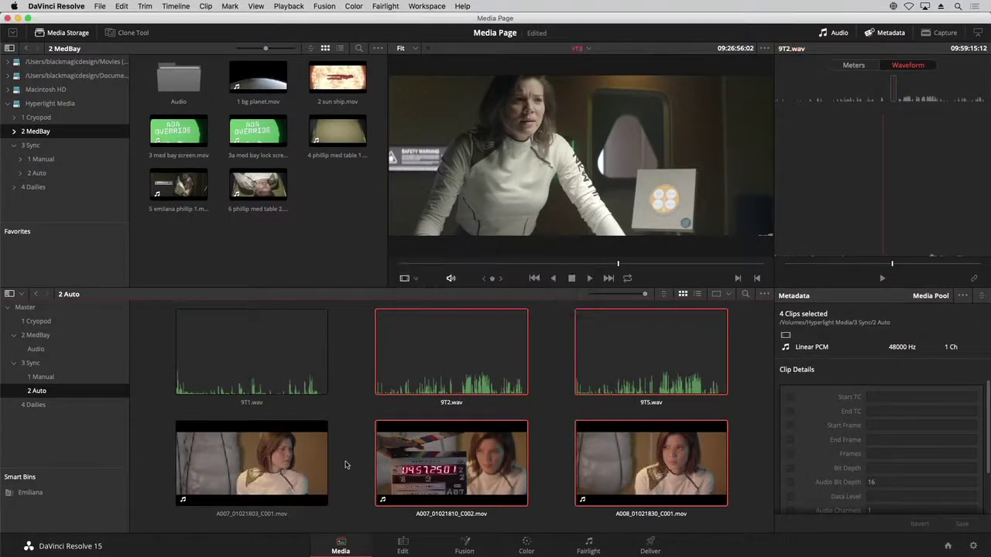
- Play sections of A007_01021810_C002.mov and A008_01021830_C001.mov to check their audio sync
{"action": "left_click", "coordinate": [465, 469]}
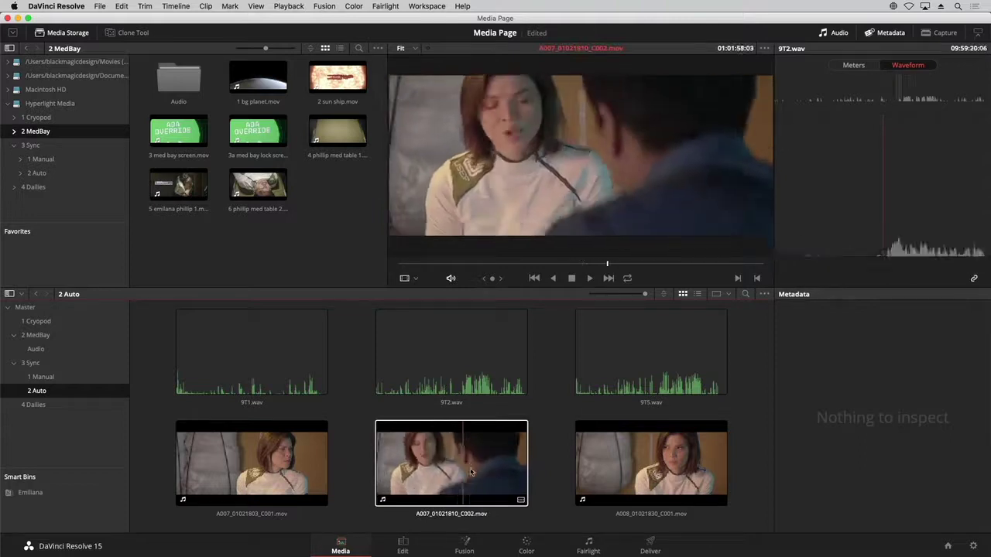
{"action": "key", "text": "space"}
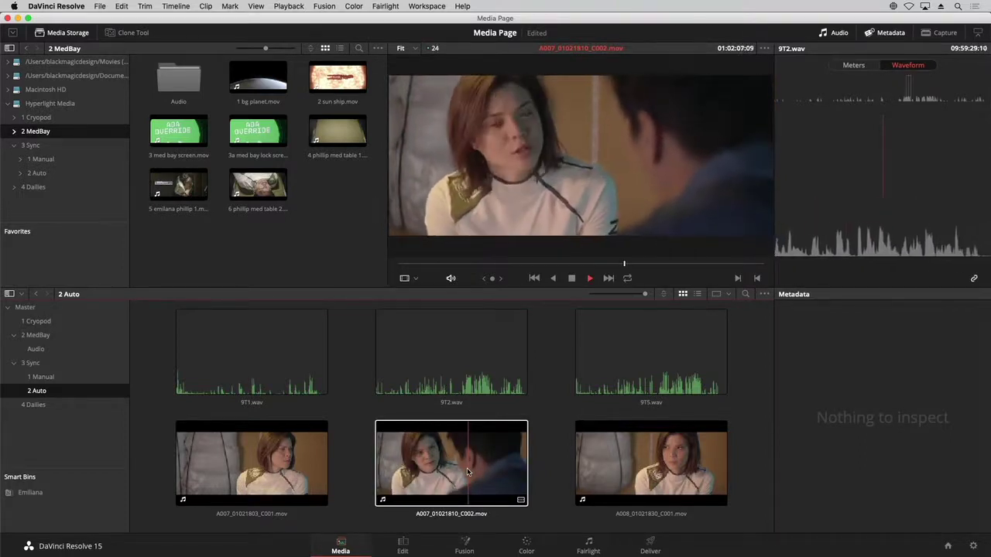
{"action": "left_click", "coordinate": [657, 476]}
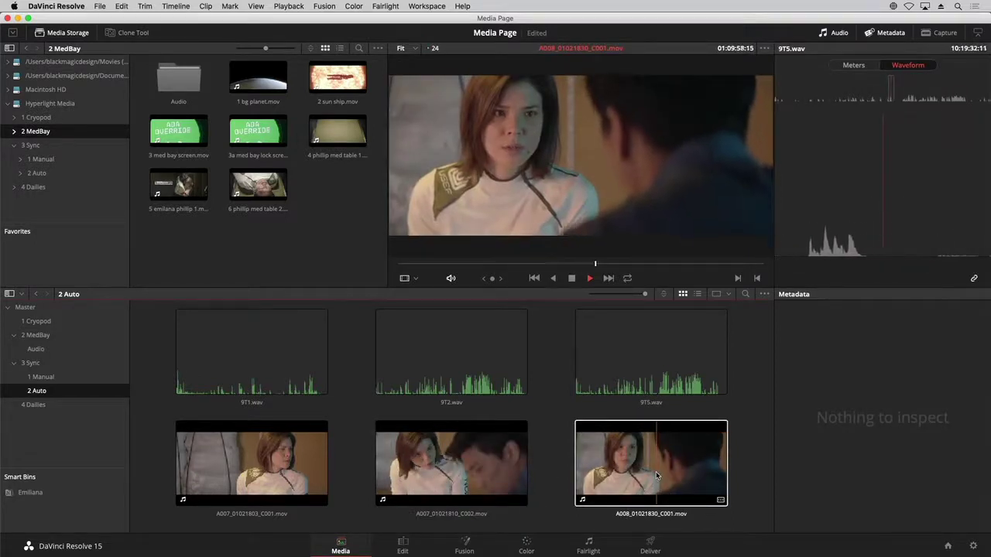
{"action": "key", "text": "space"}
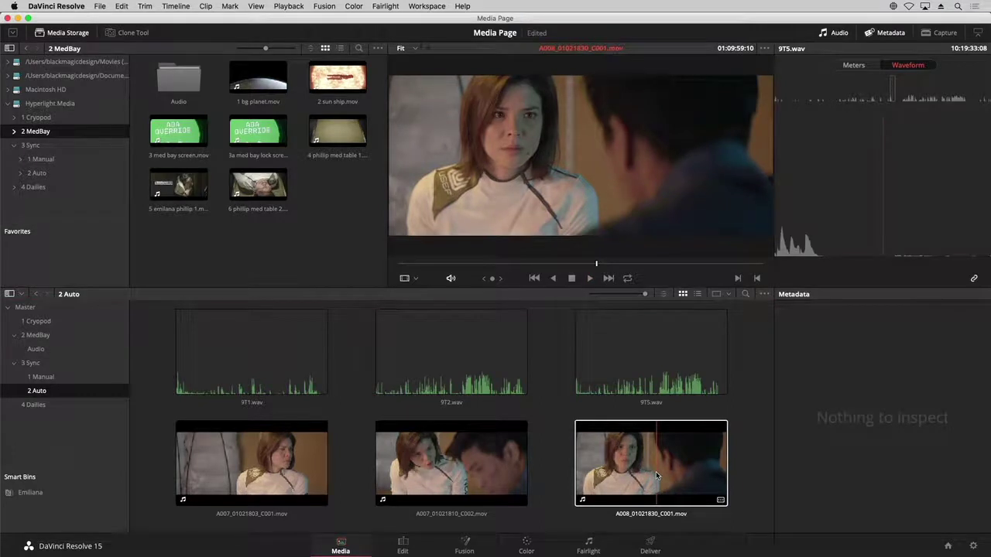